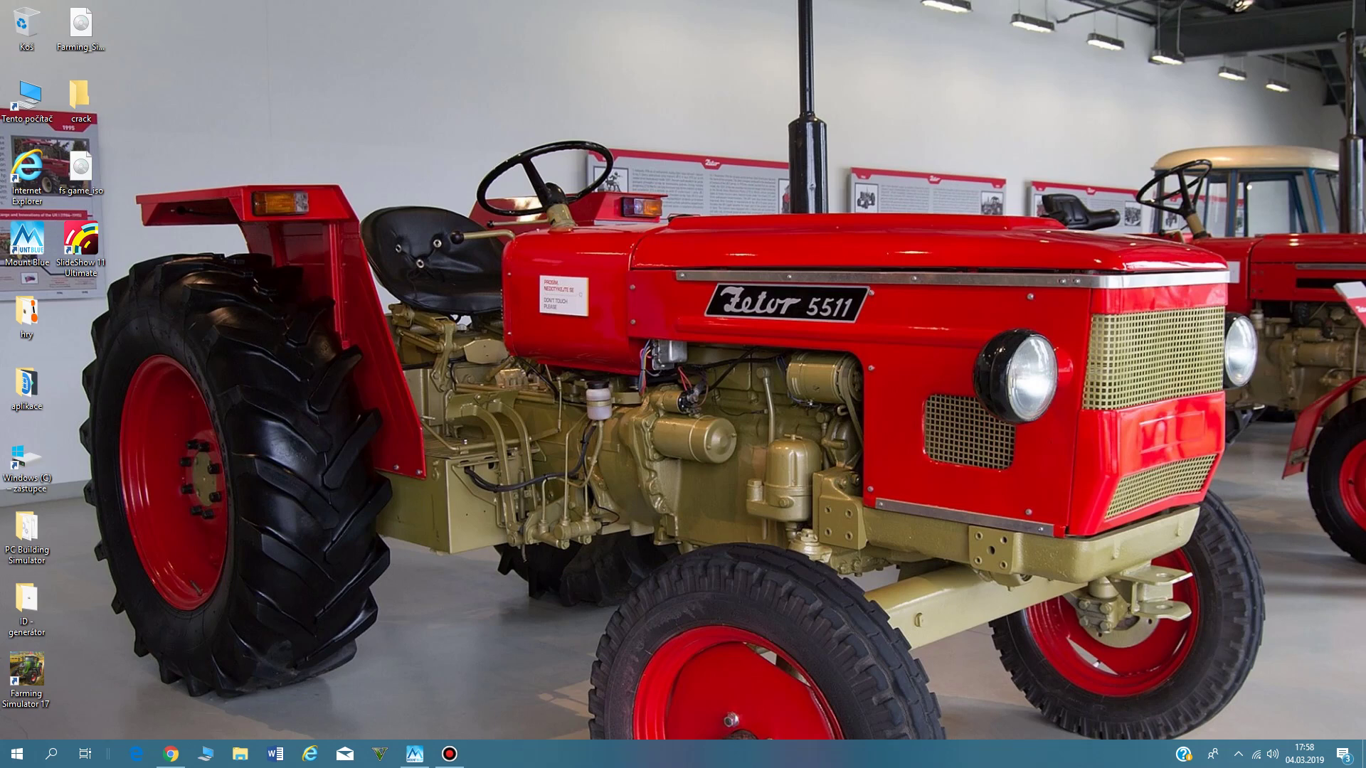
- Switch to Chrome and start the slow free download of Farming Simulátor 19 v češtině.zip, entering the image verification code
drag(1317, 10, 305, 511)
mouse_move(168, 763)
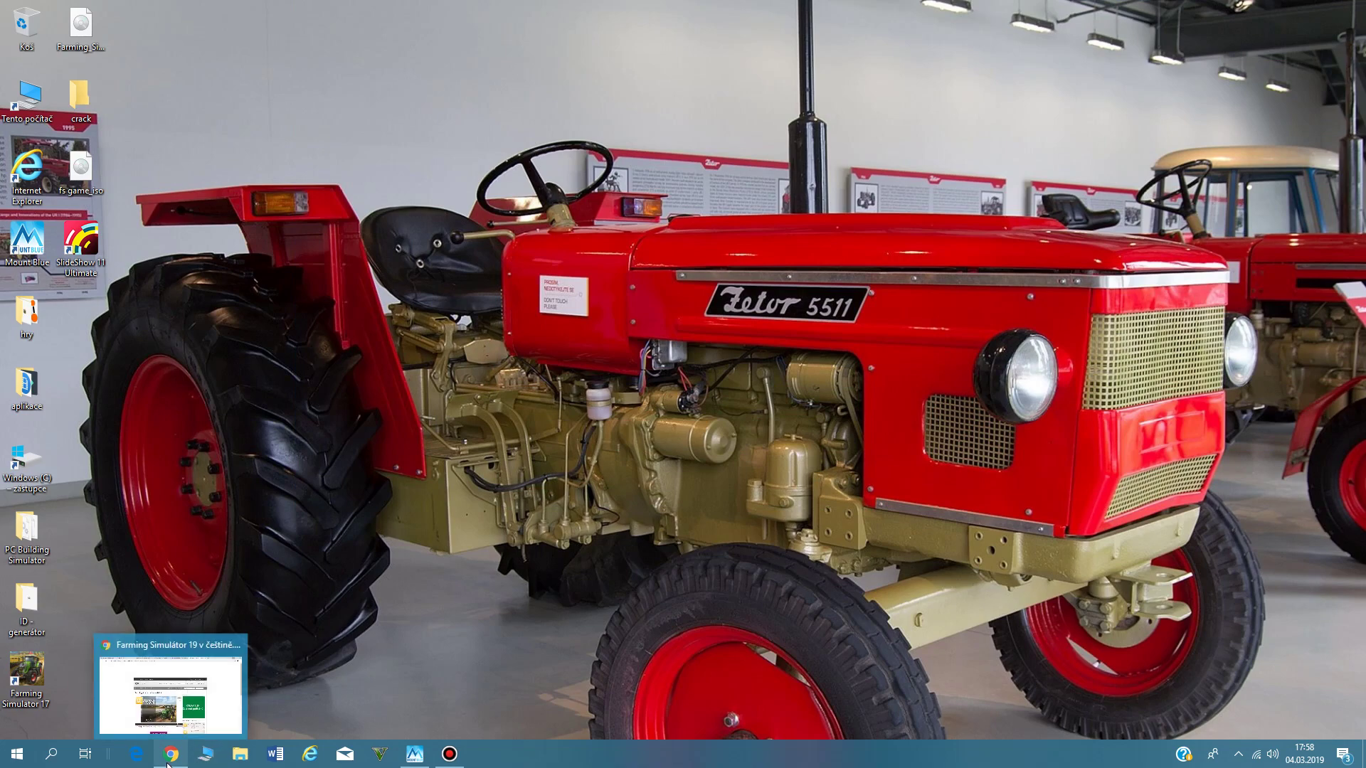
click(171, 694)
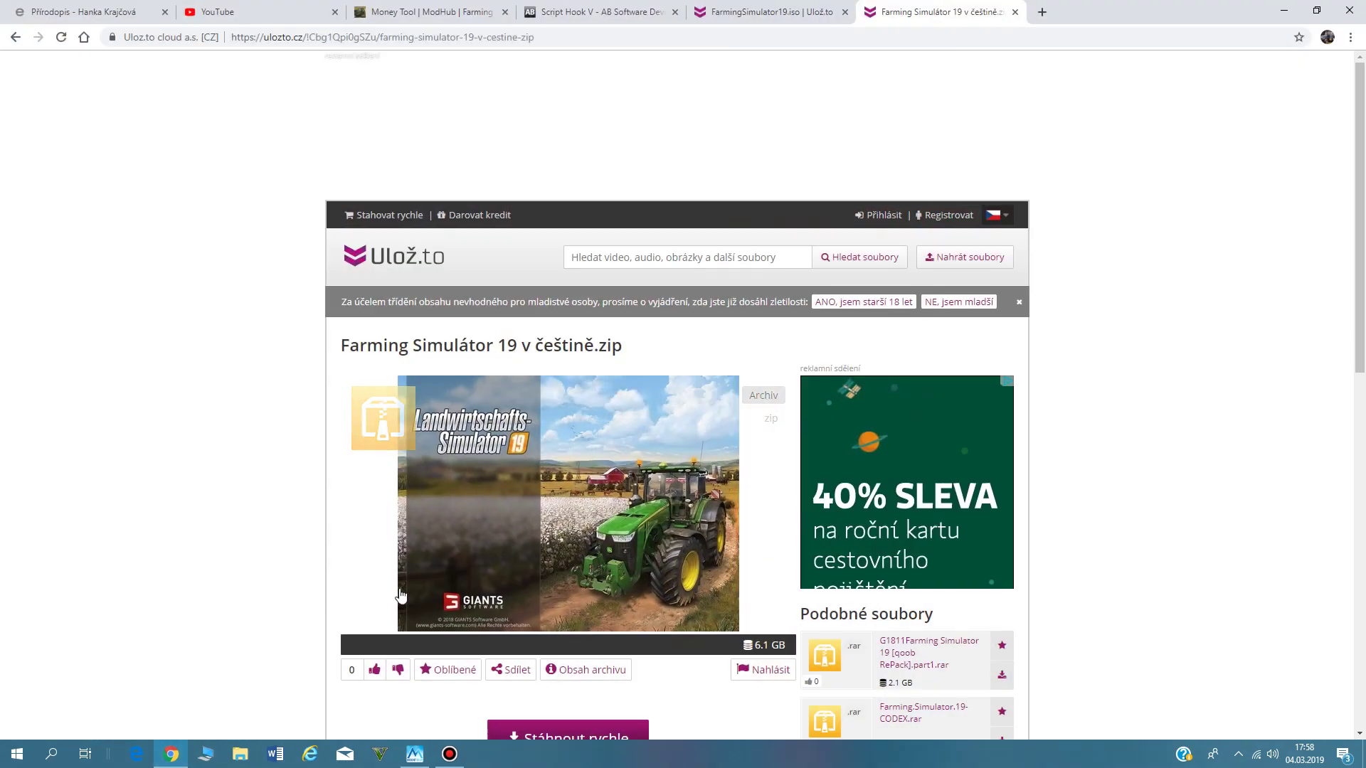
scroll(588, 609, down, 3)
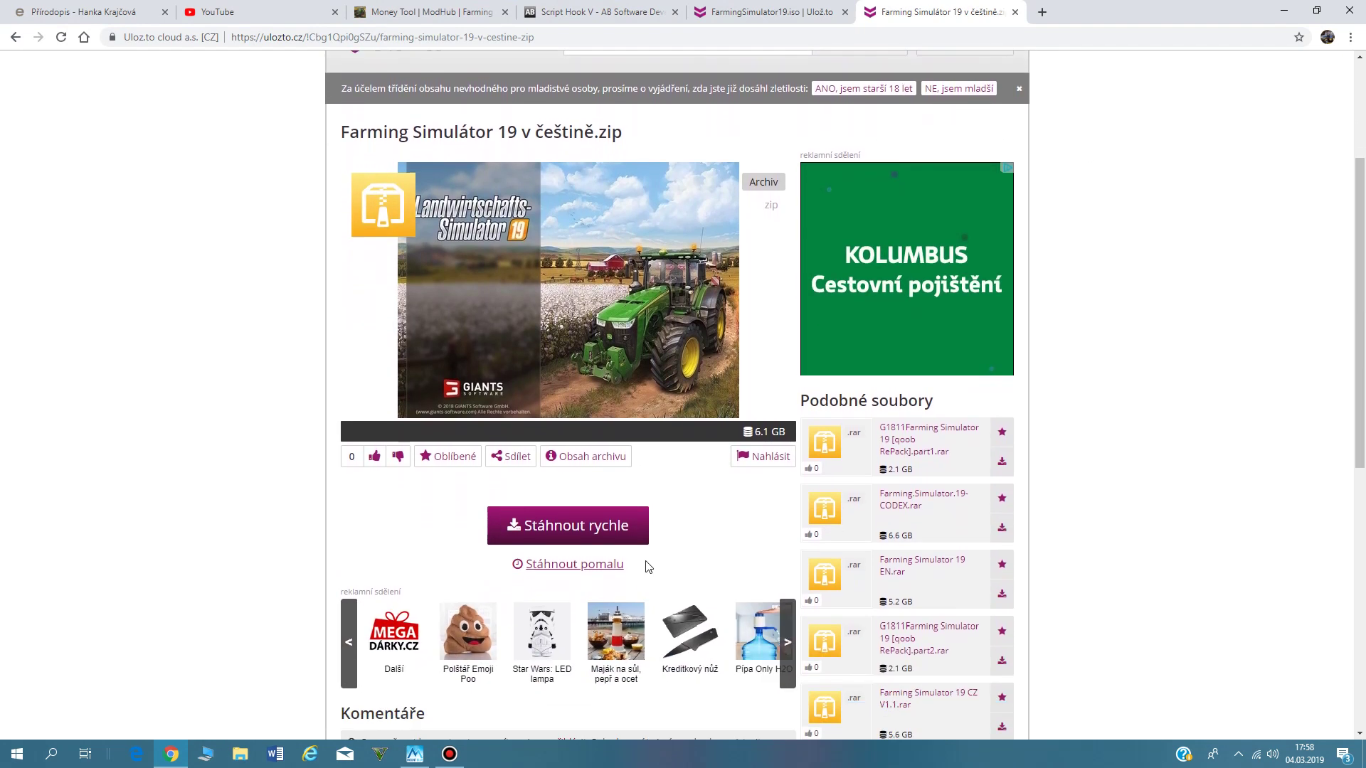
click(568, 566)
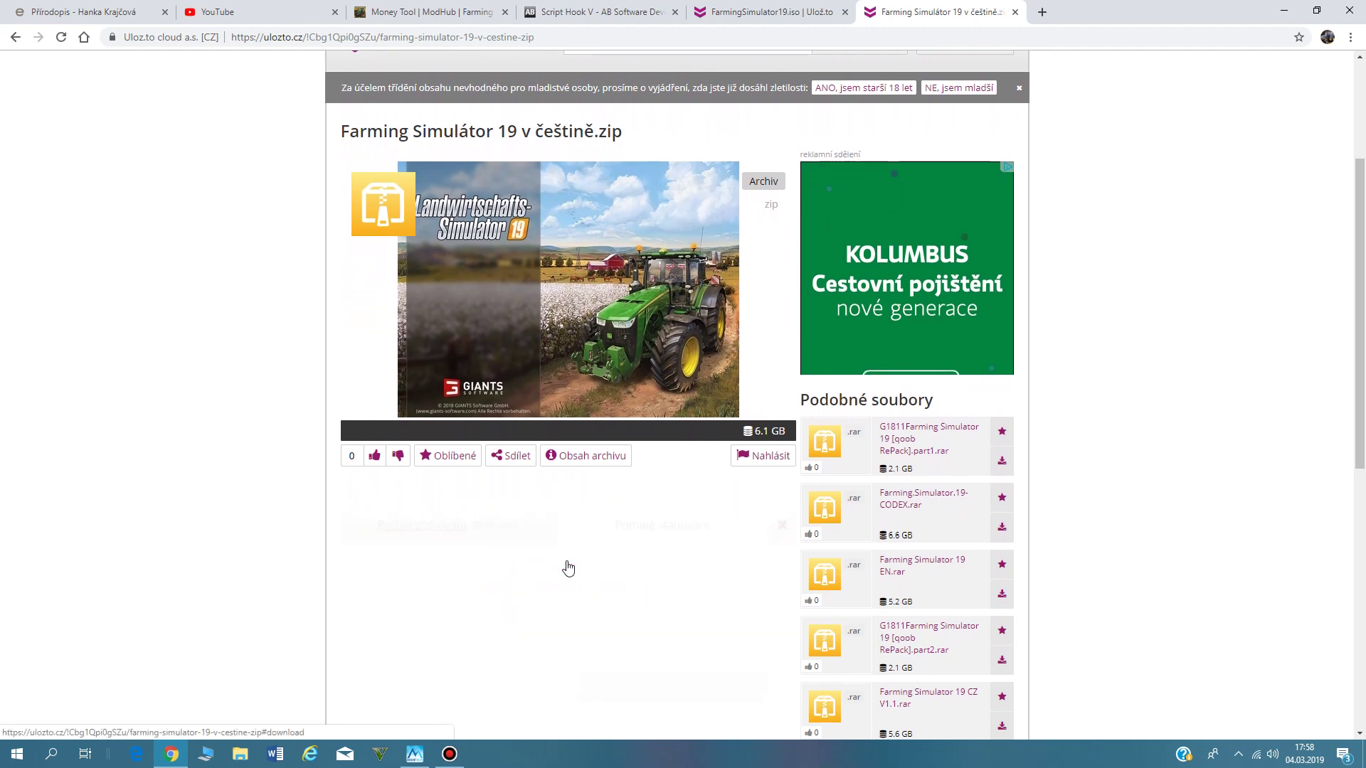
click(623, 651)
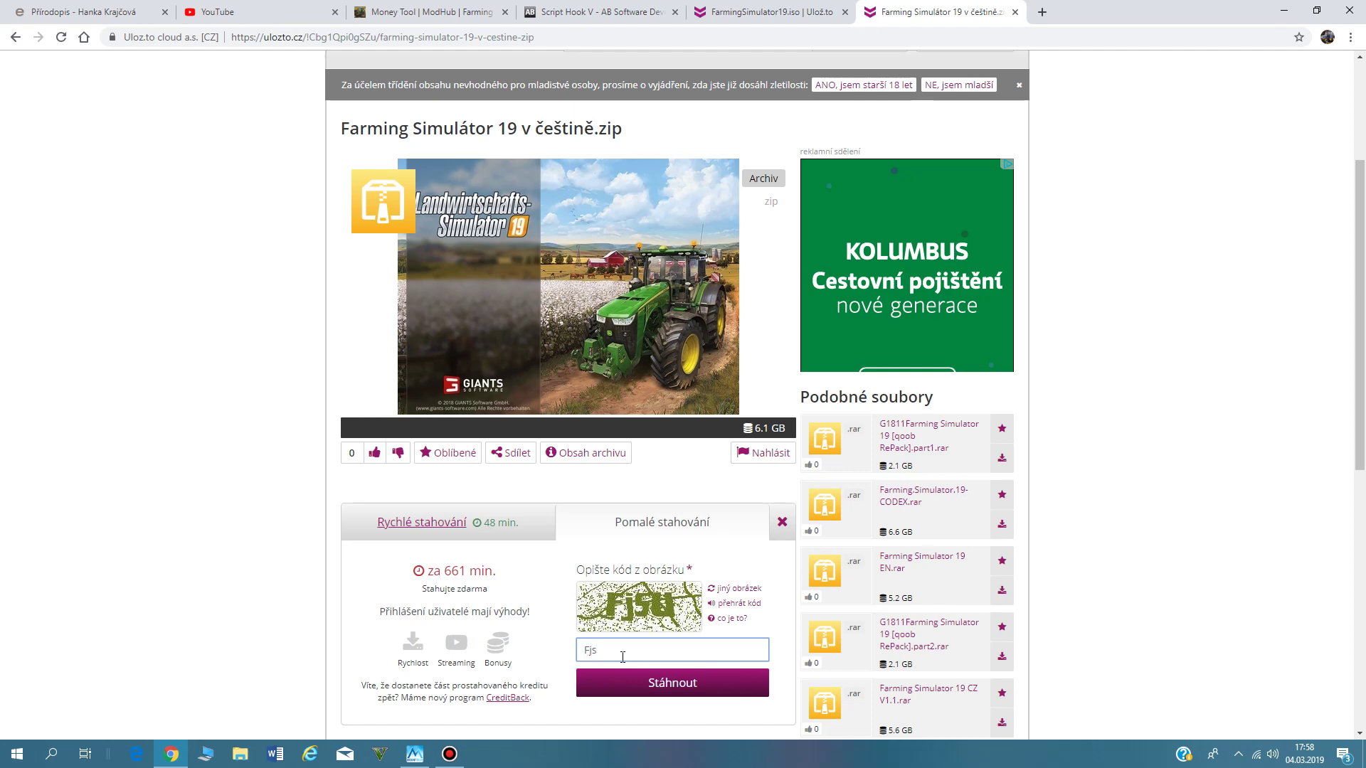
text(Fjsu)
key(Return)
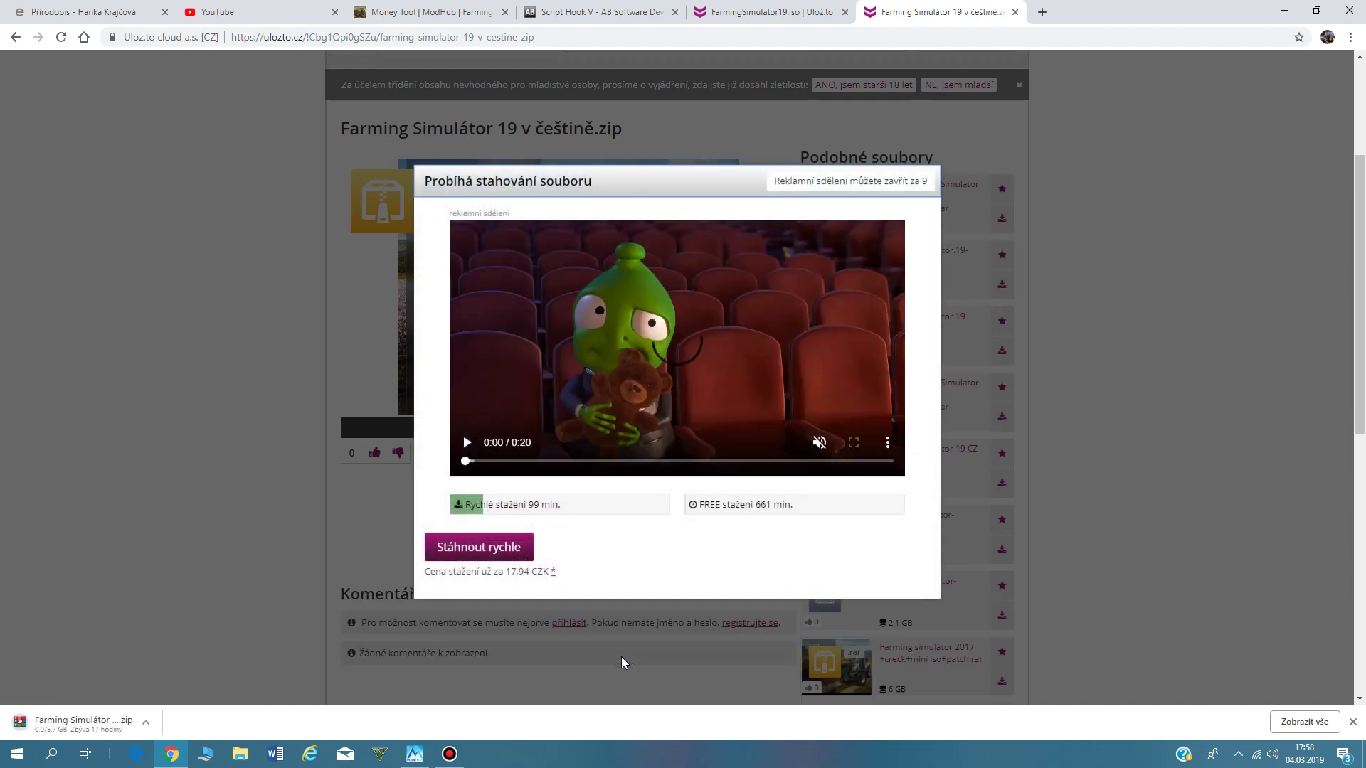
click(574, 459)
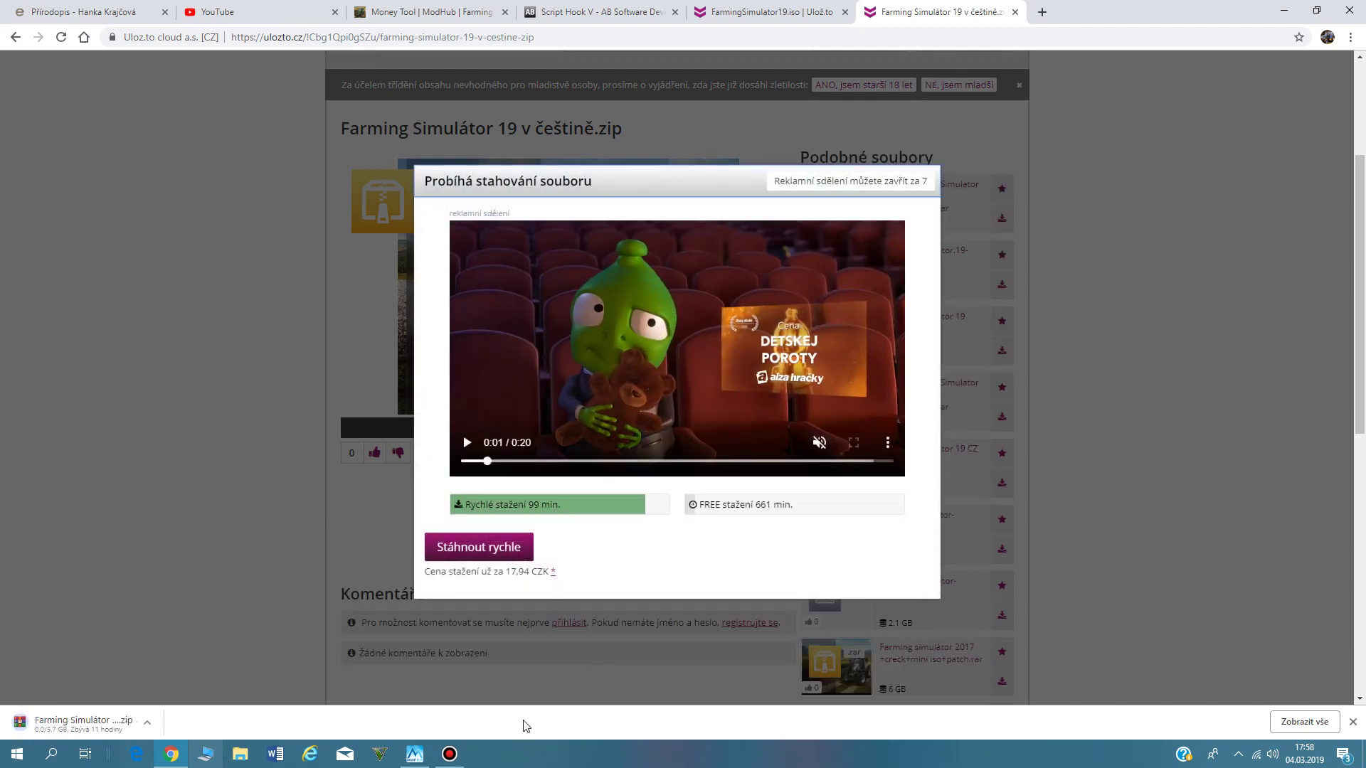
click(1354, 726)
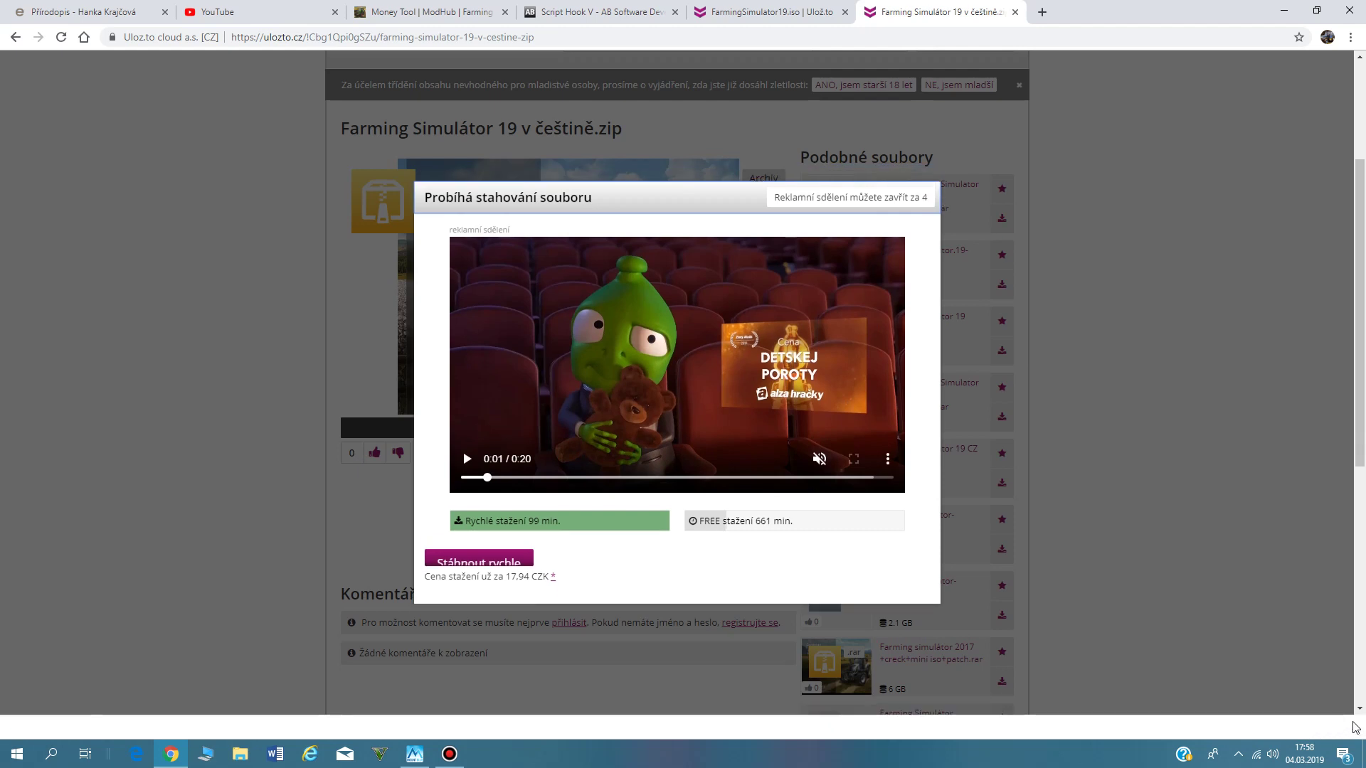
- Open Chrome's downloads list in a new tab and cancel the running Farming Simulátor 19 download
click(1042, 12)
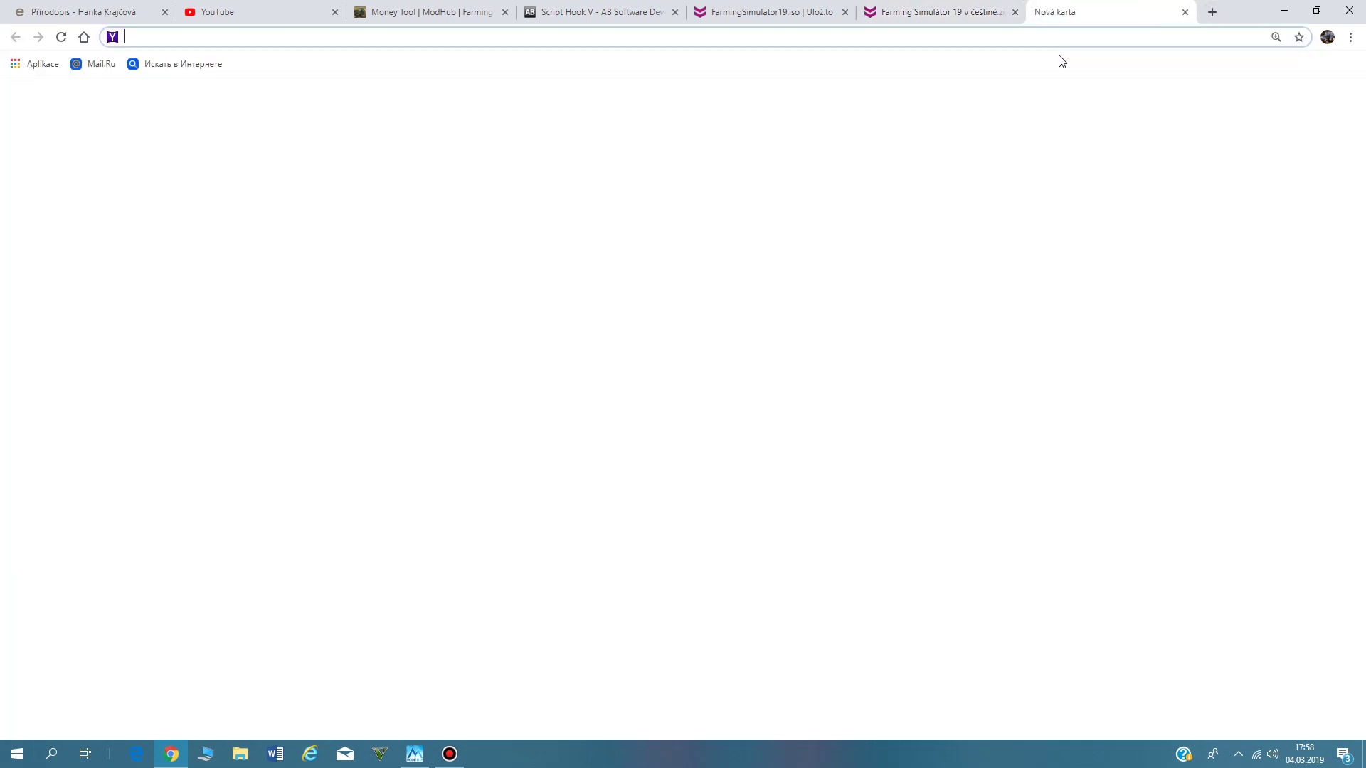
click(1350, 37)
click(1201, 164)
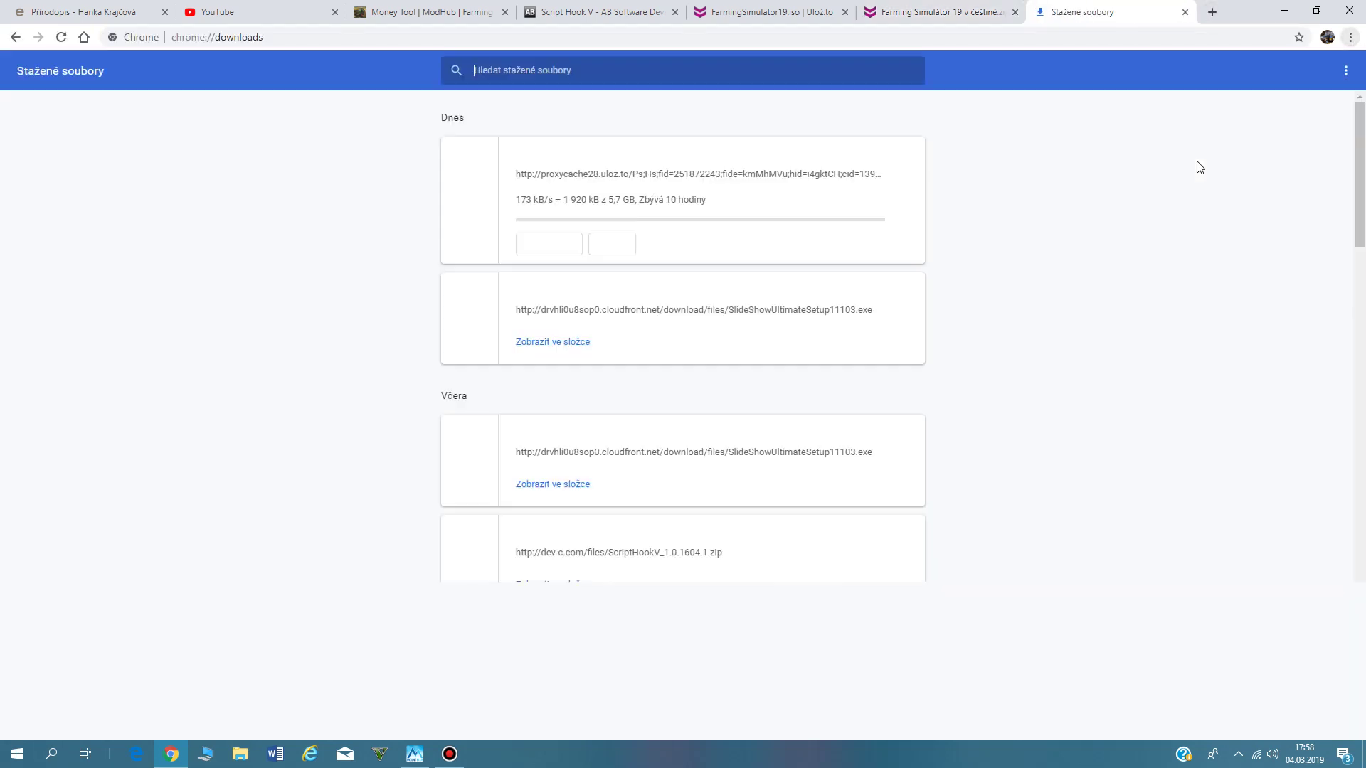
click(605, 249)
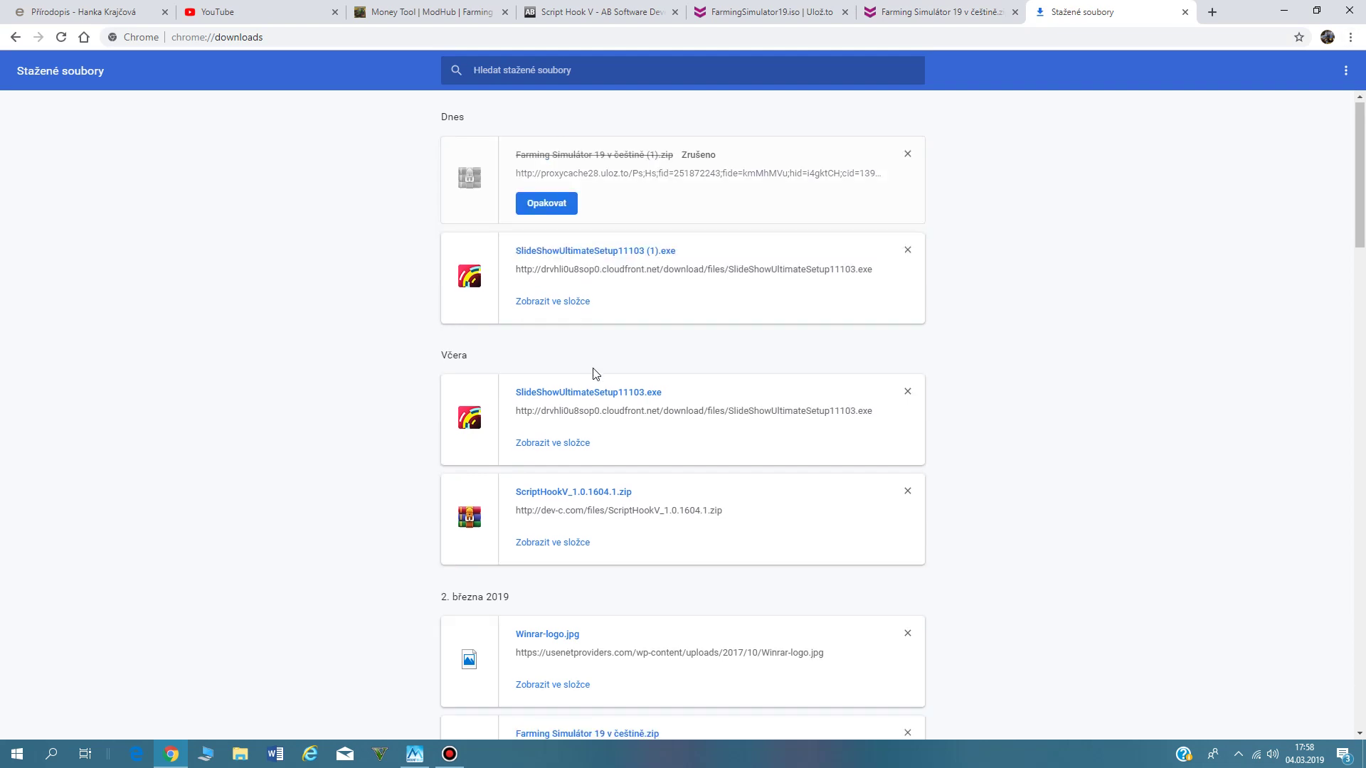
- Open the previously downloaded Farming Simulátor 19 v češtině.zip in WinRAR and dismiss the licence purchase reminder
scroll(597, 373, down, 4)
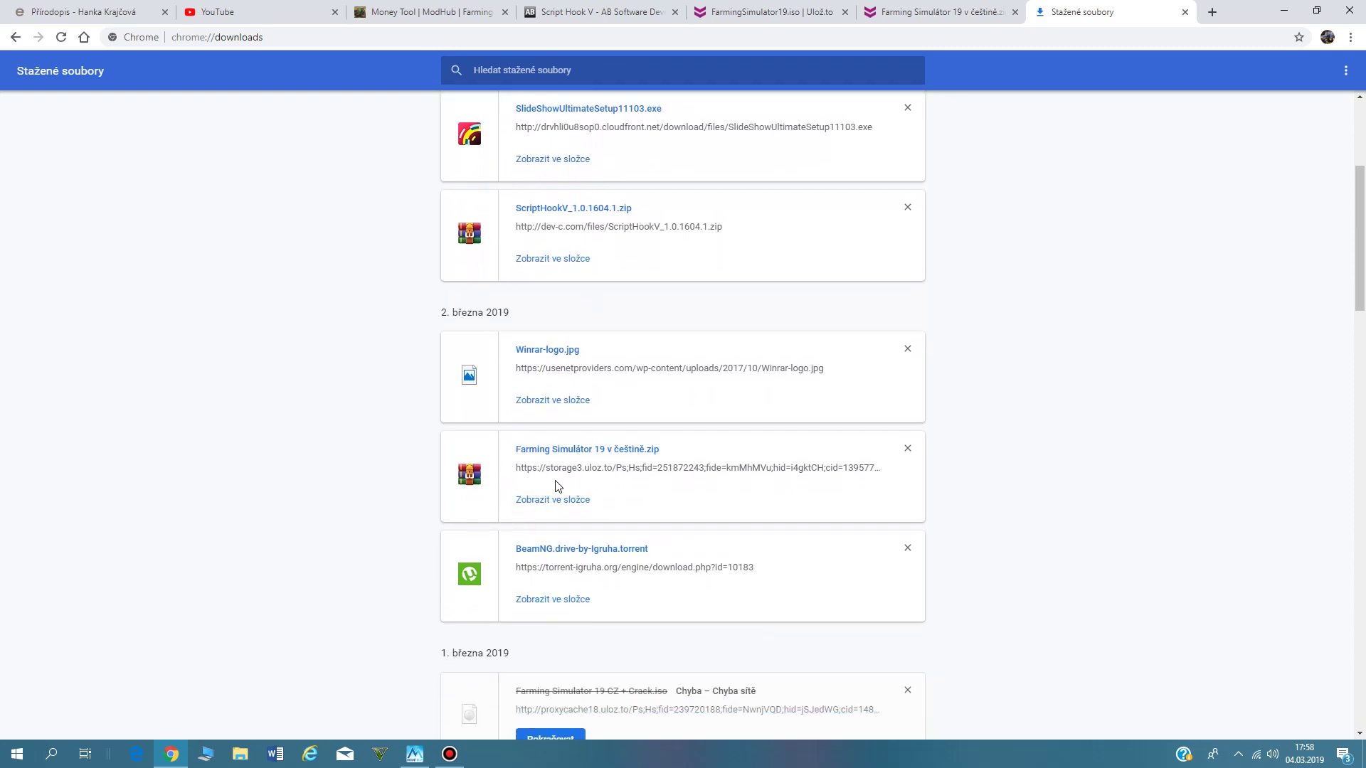
click(565, 450)
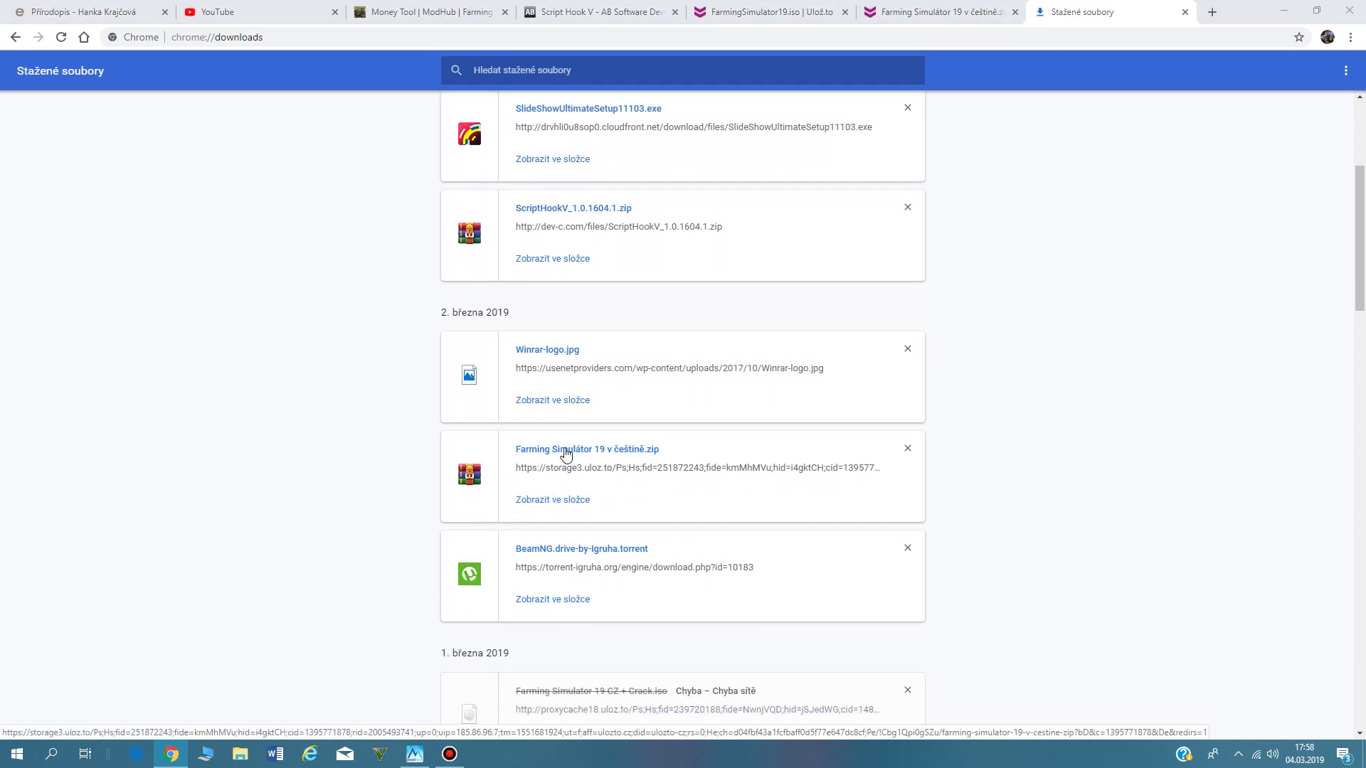
click(1276, 12)
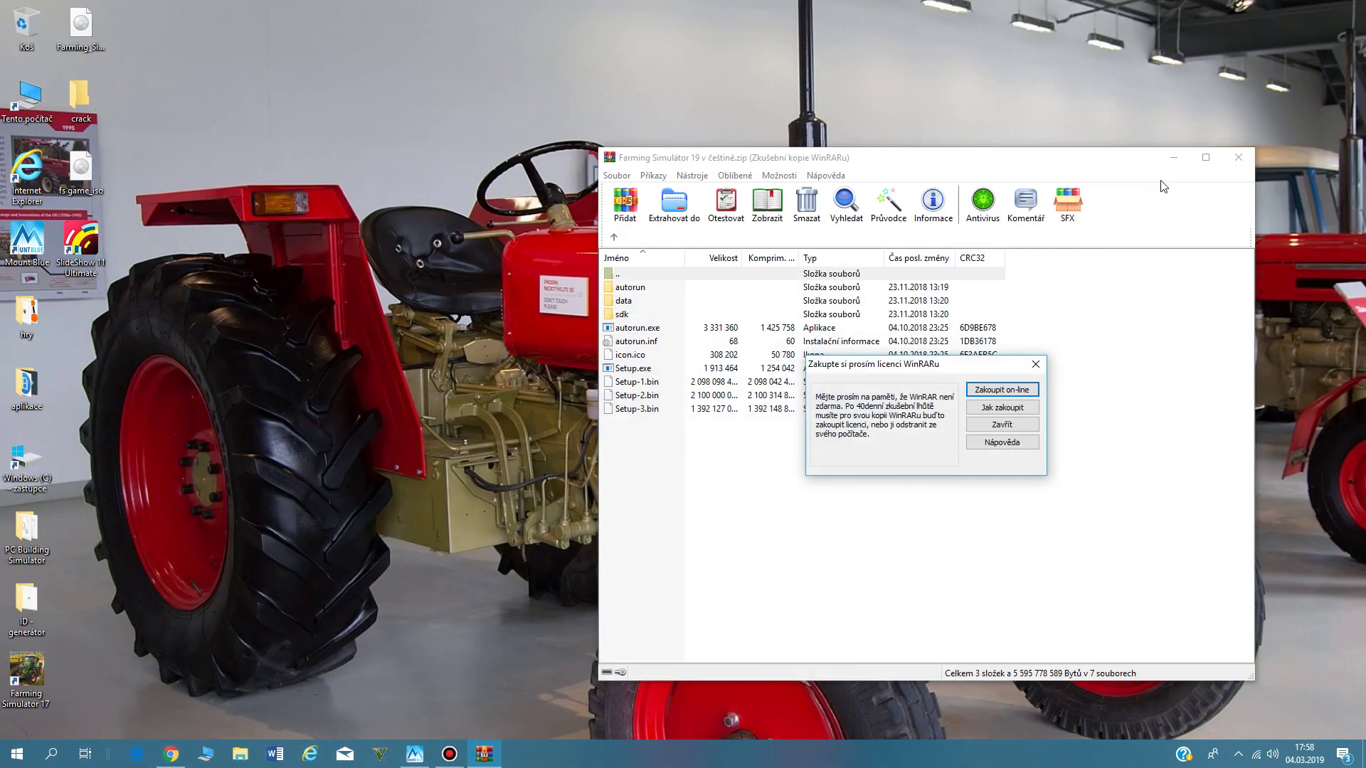
click(1036, 363)
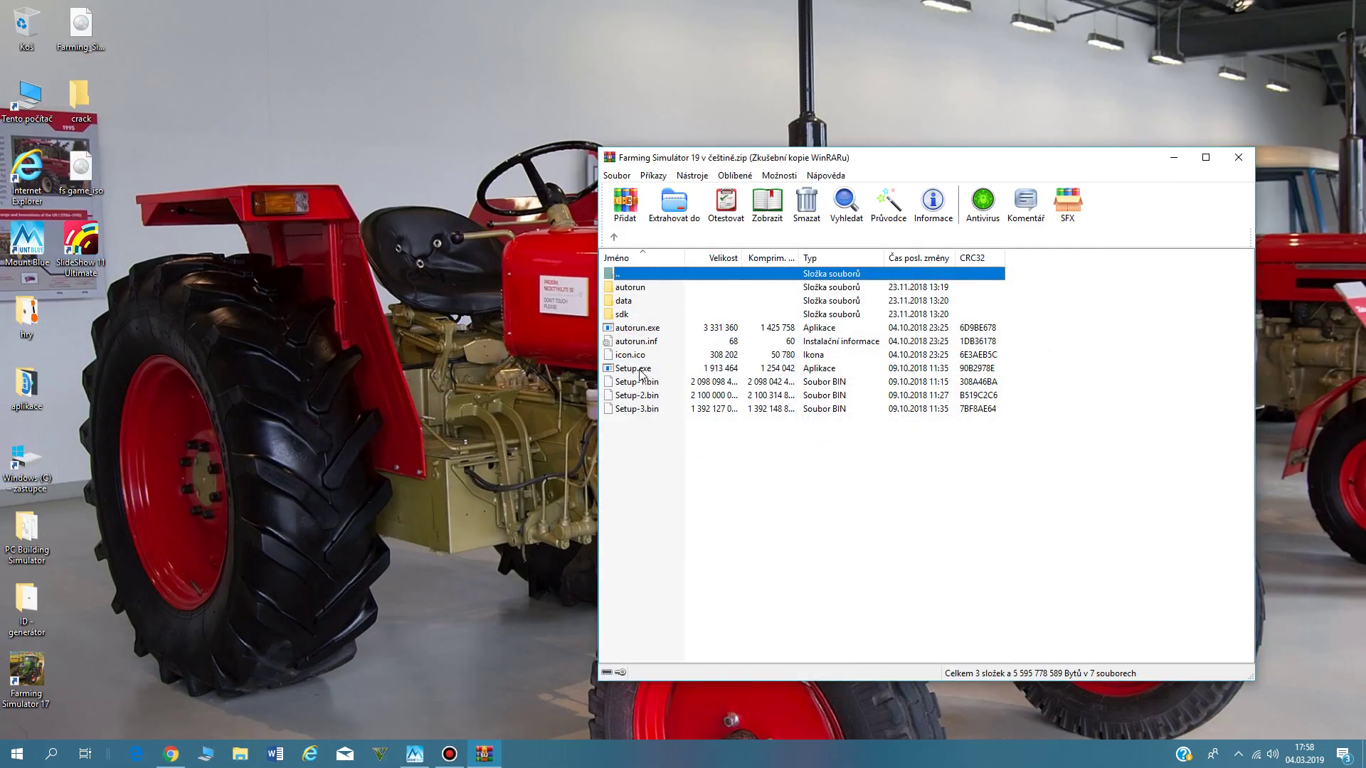
- Run Setup.exe from the archive, accept the licence agreement, and quit the installation wizard at the setup type page
click(639, 369)
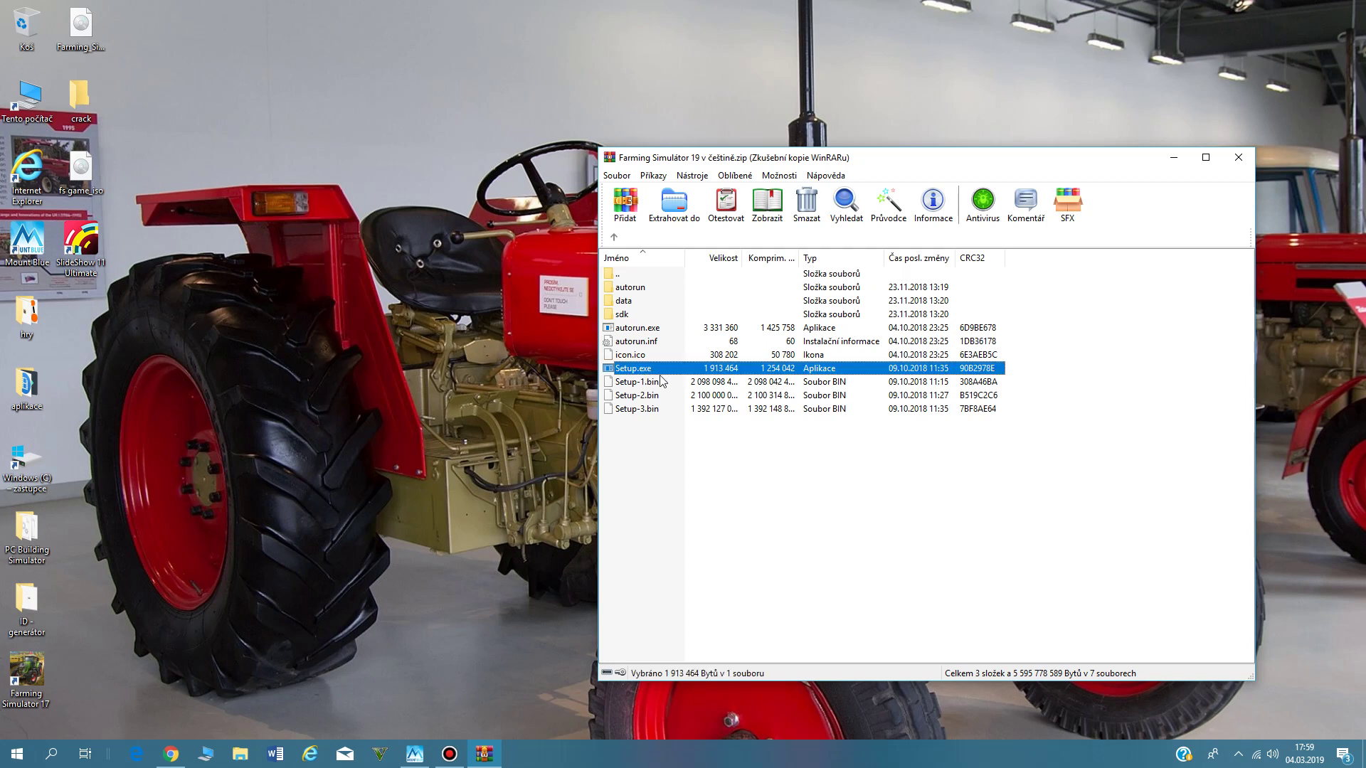
drag(909, 163, 948, 152)
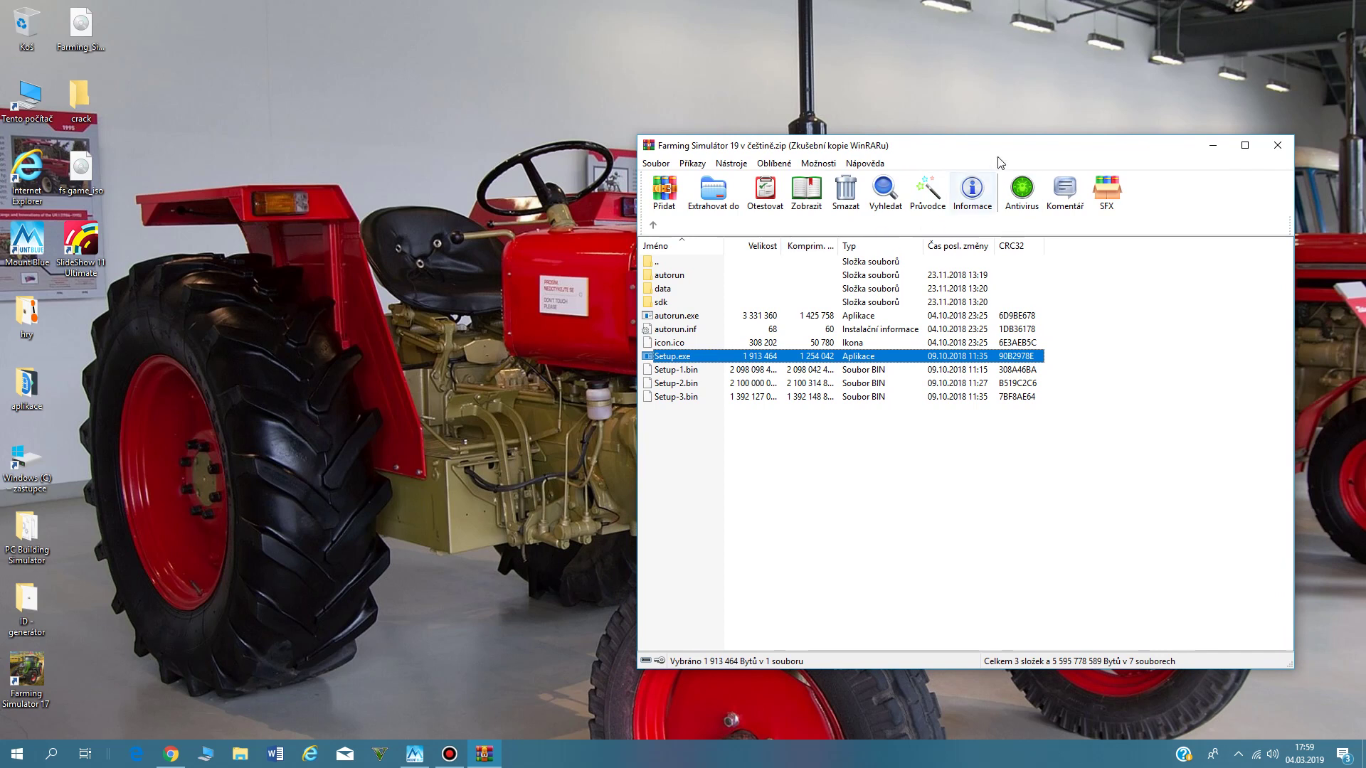
double_click(720, 358)
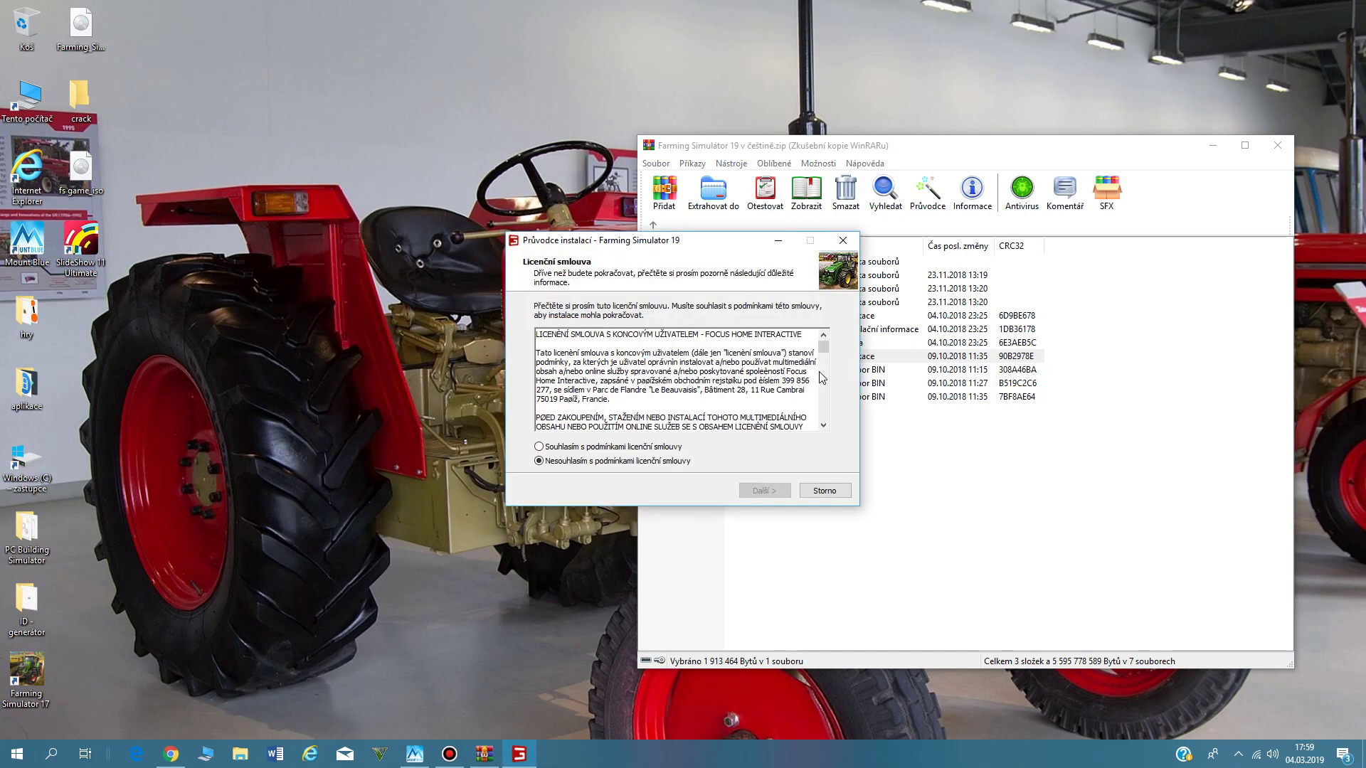
mouse_move(823, 348)
mouse_down()
mouse_move(825, 424)
mouse_move(809, 344)
mouse_up()
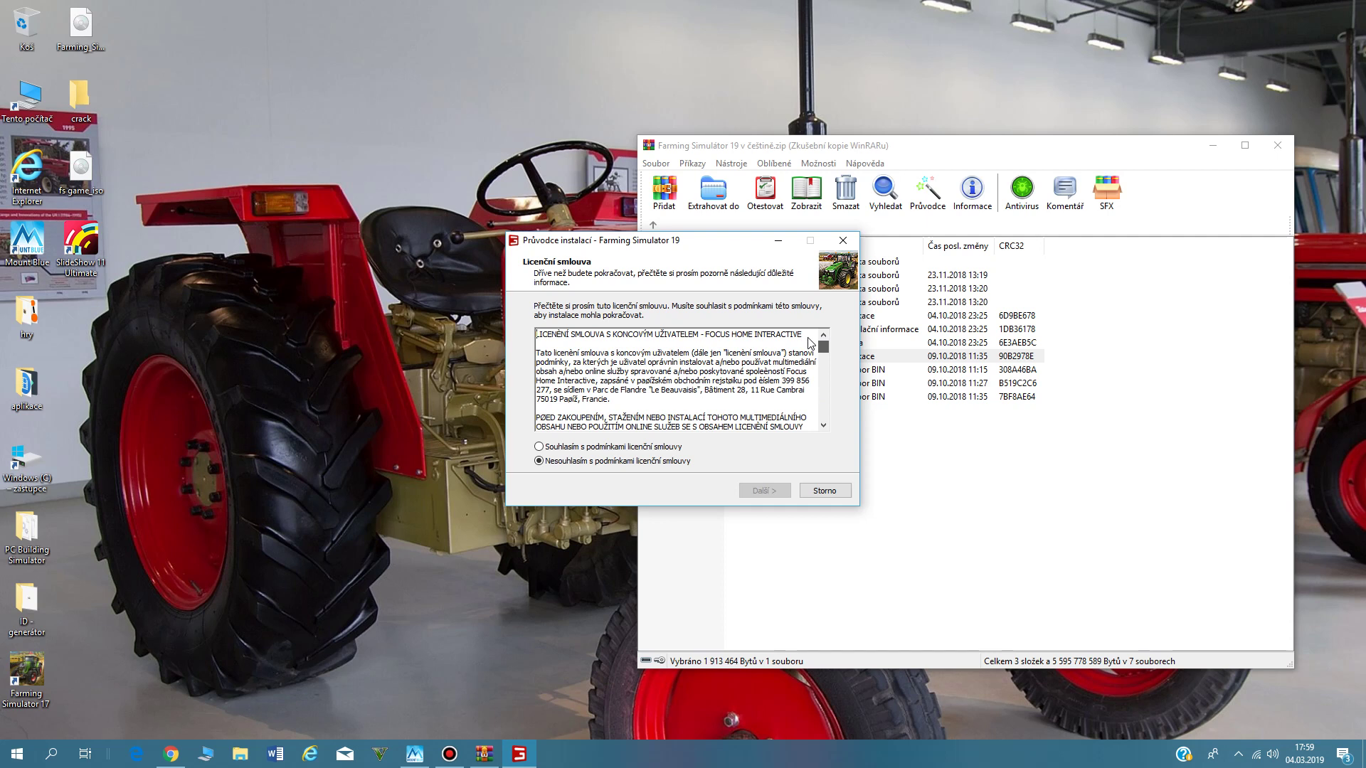
click(554, 453)
click(768, 495)
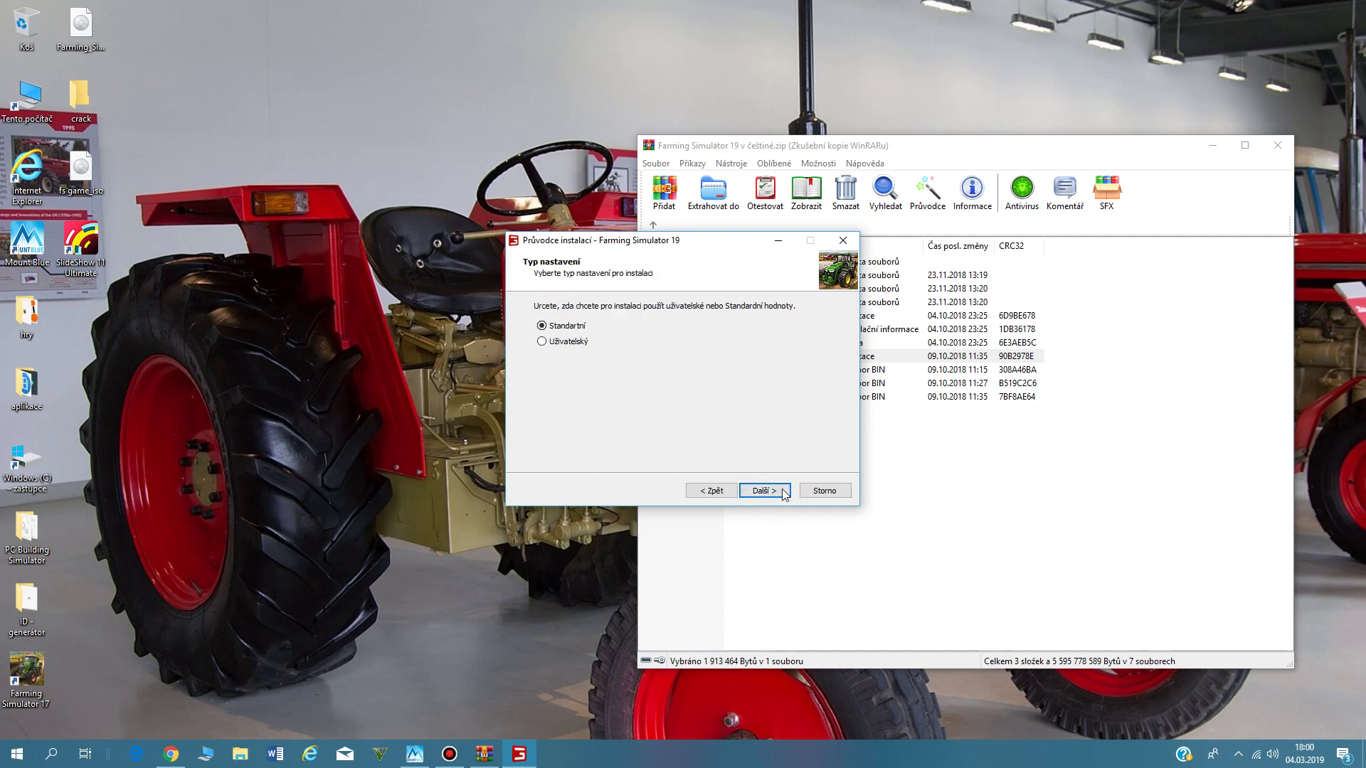
click(832, 492)
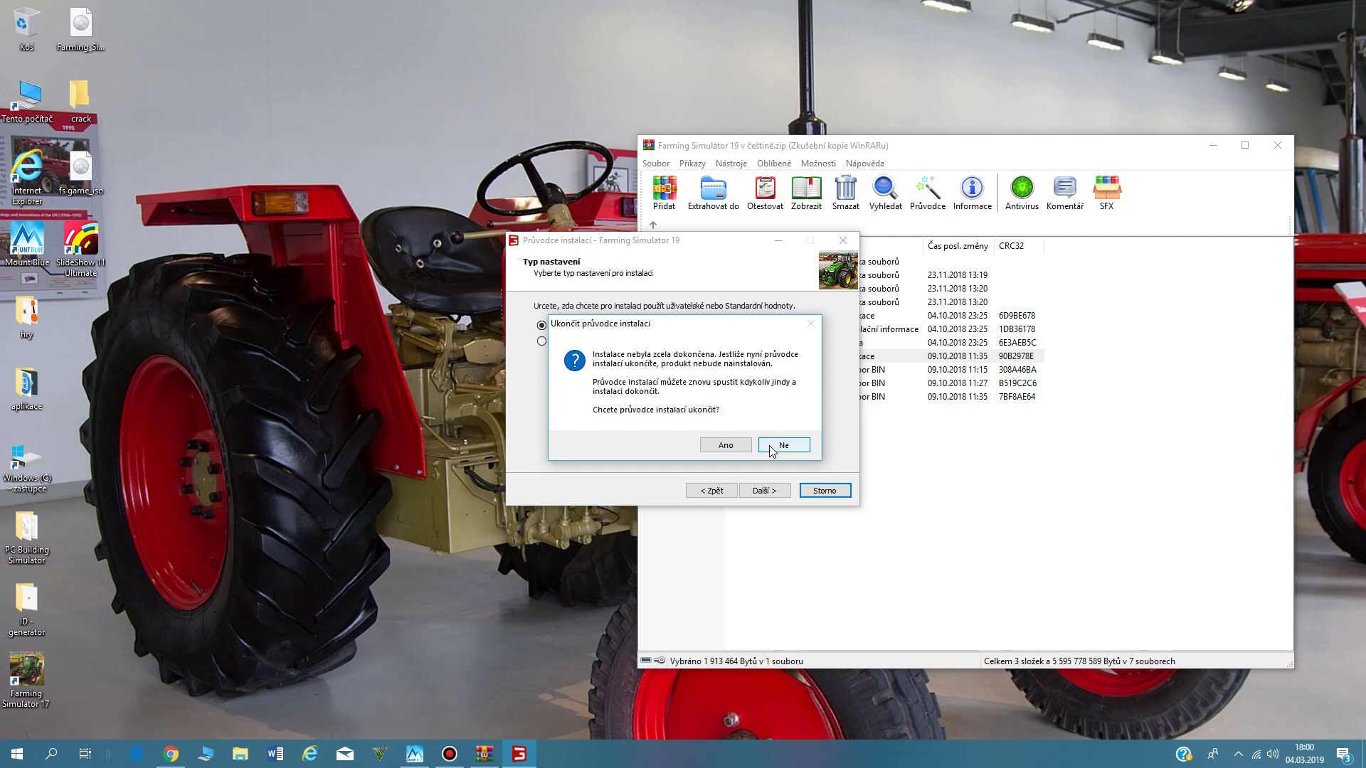
click(724, 447)
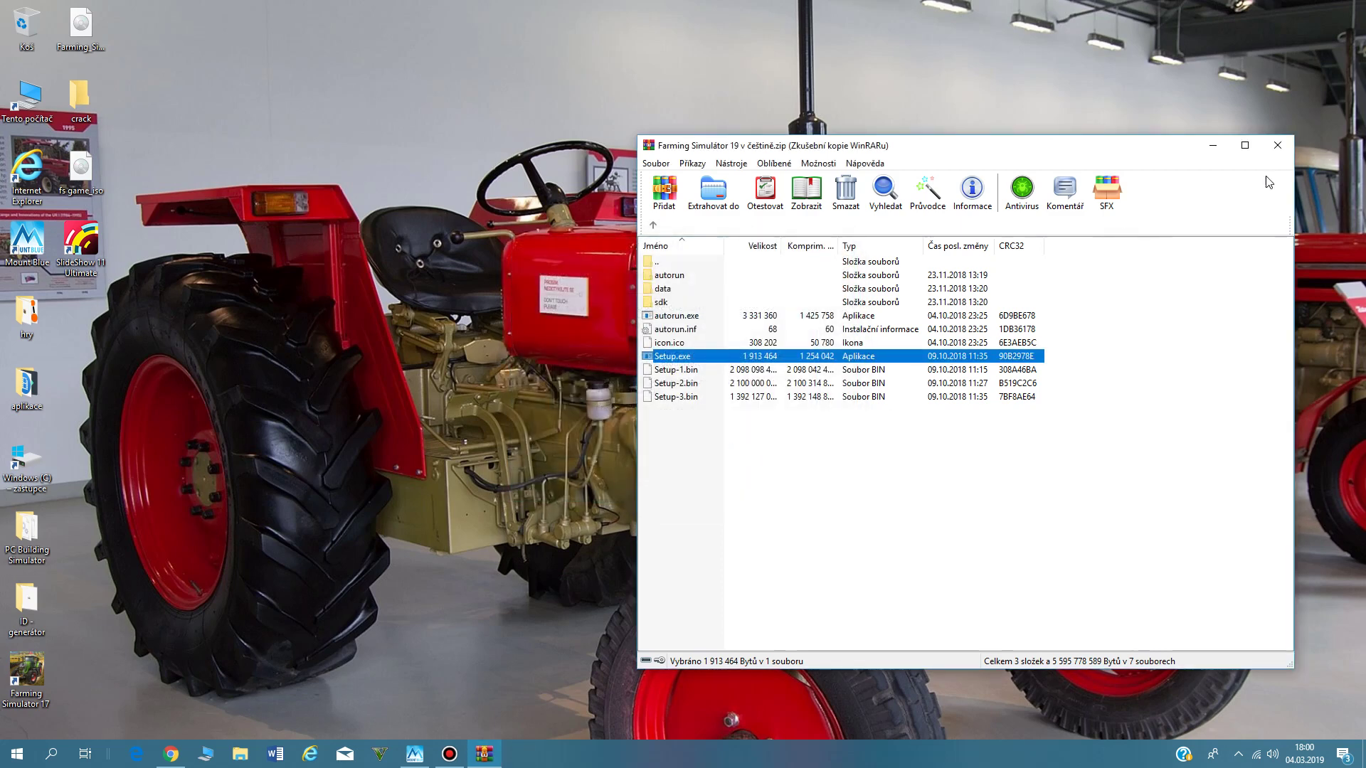
- Minimize the archive window and eject the FarmingSimulator19 disc from its drive in This PC
click(1214, 145)
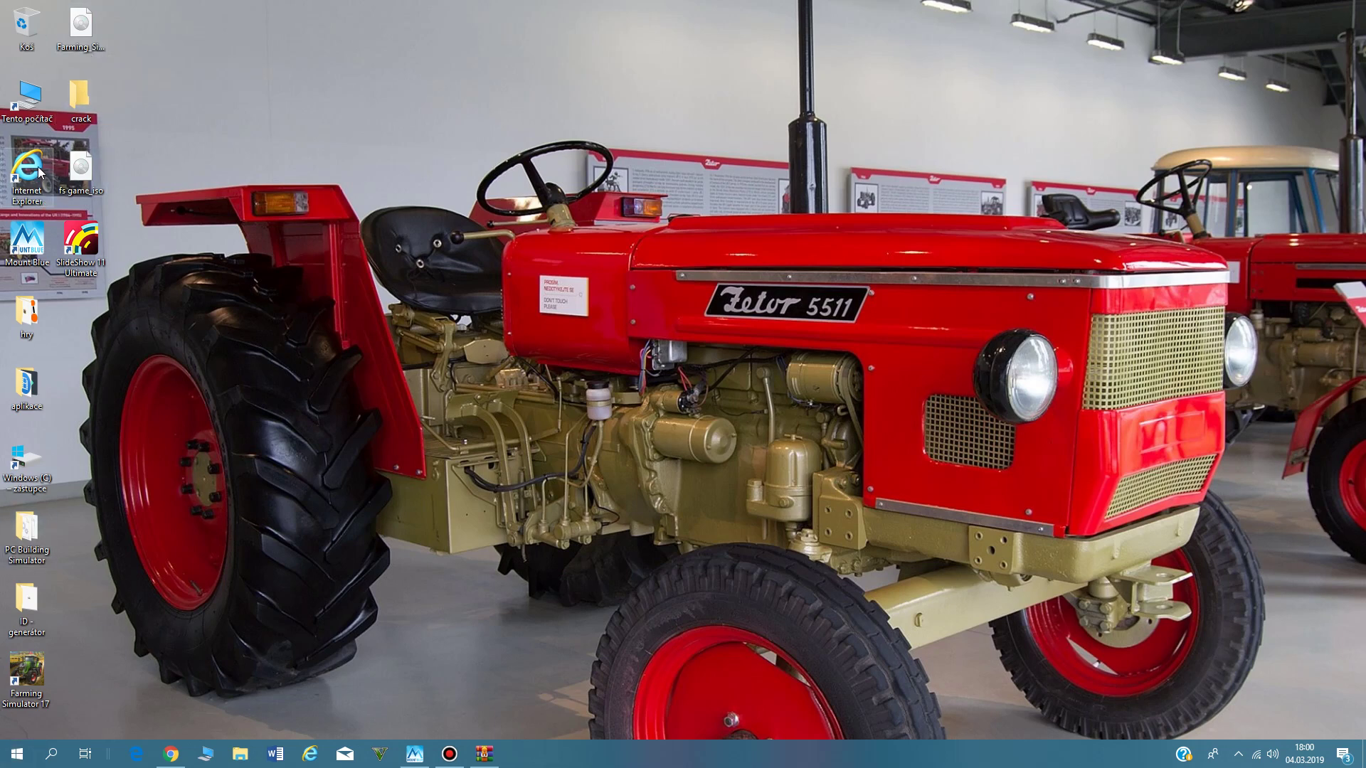
double_click(28, 99)
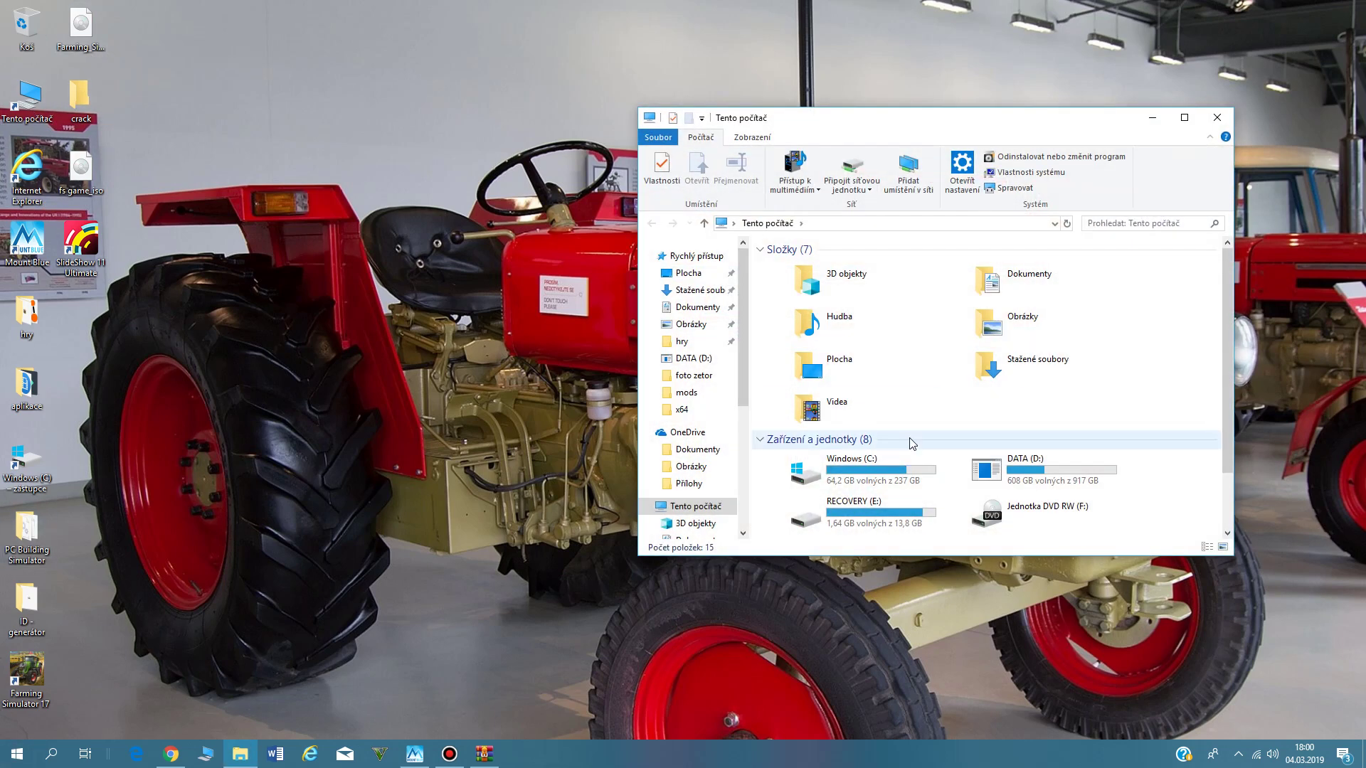
scroll(918, 437, down, 1)
right_click(1010, 477)
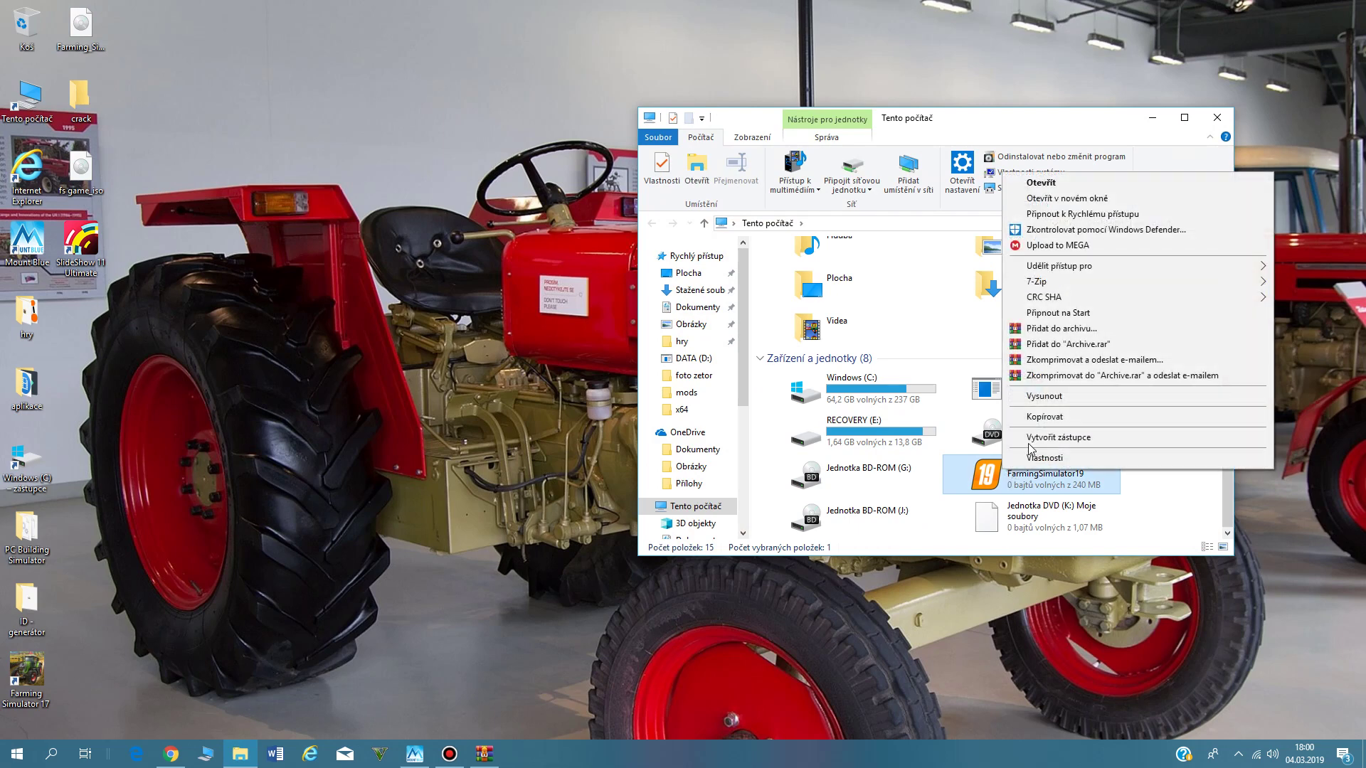
click(1033, 398)
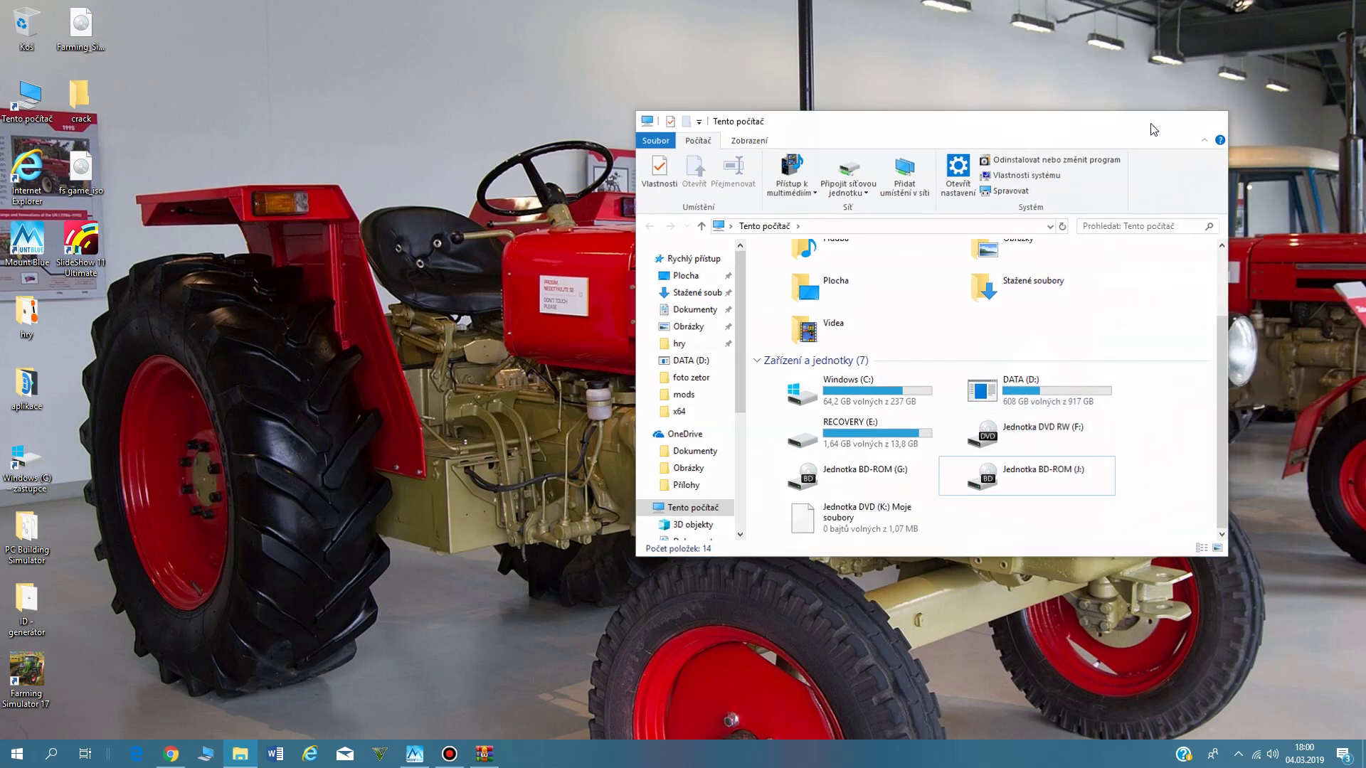
click(1153, 118)
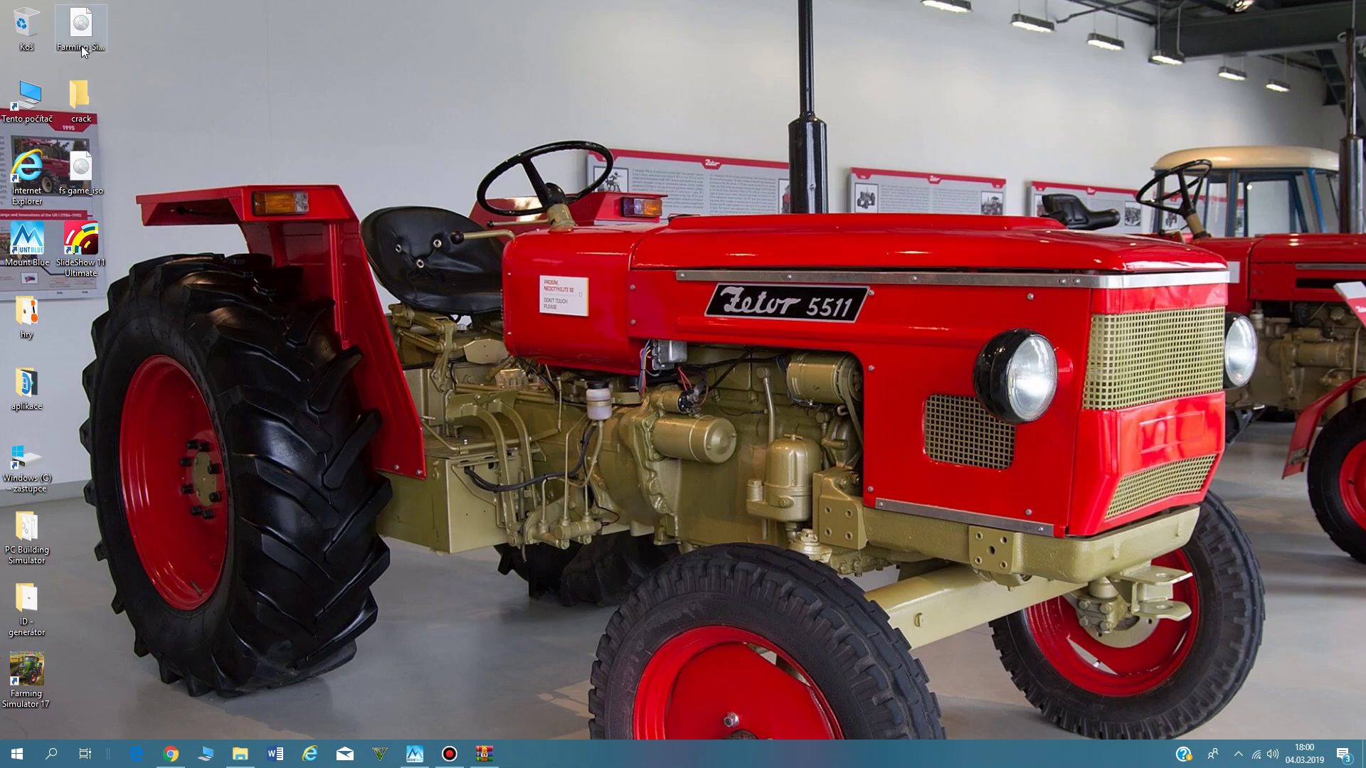
- Move the fs game_iso file to an empty desktop area and view the slow download option for FarmingSimulator19.iso in Chrome
drag(78, 174, 295, 174)
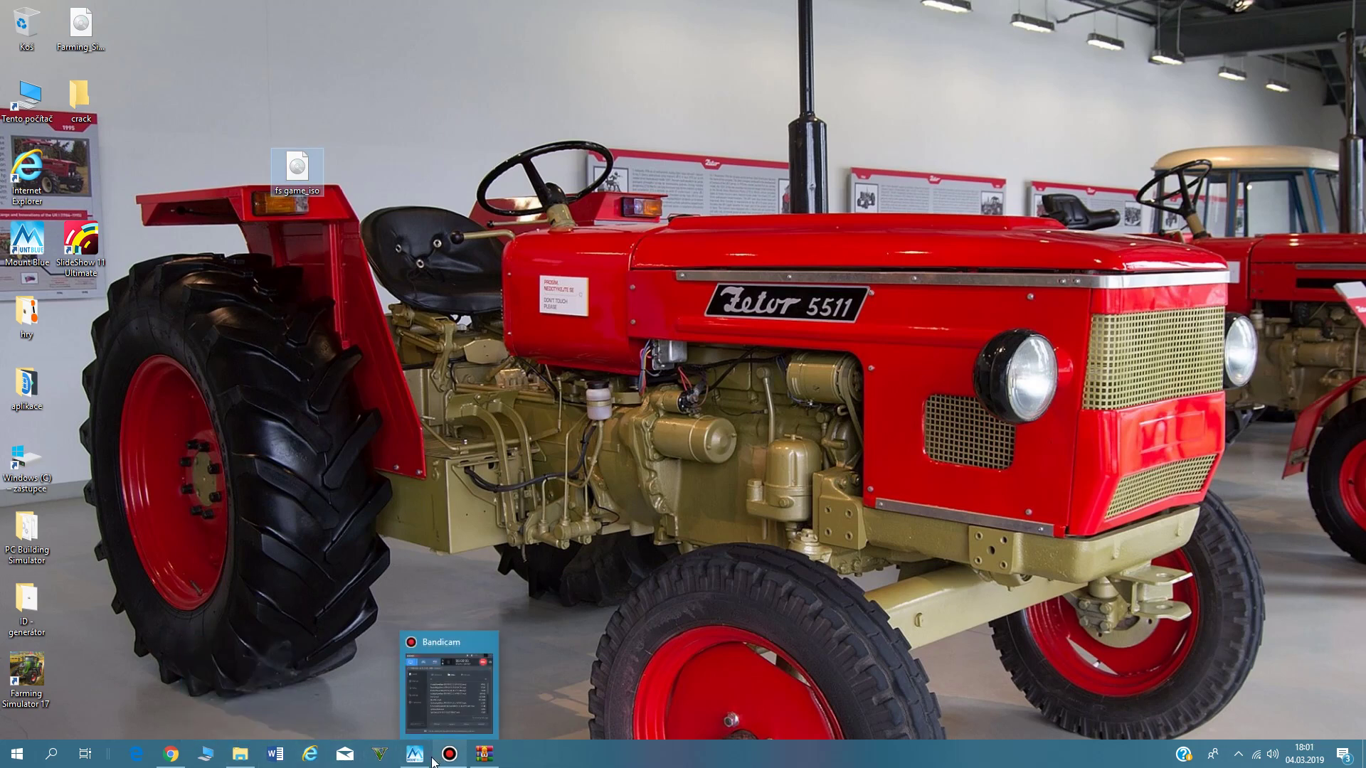
click(180, 758)
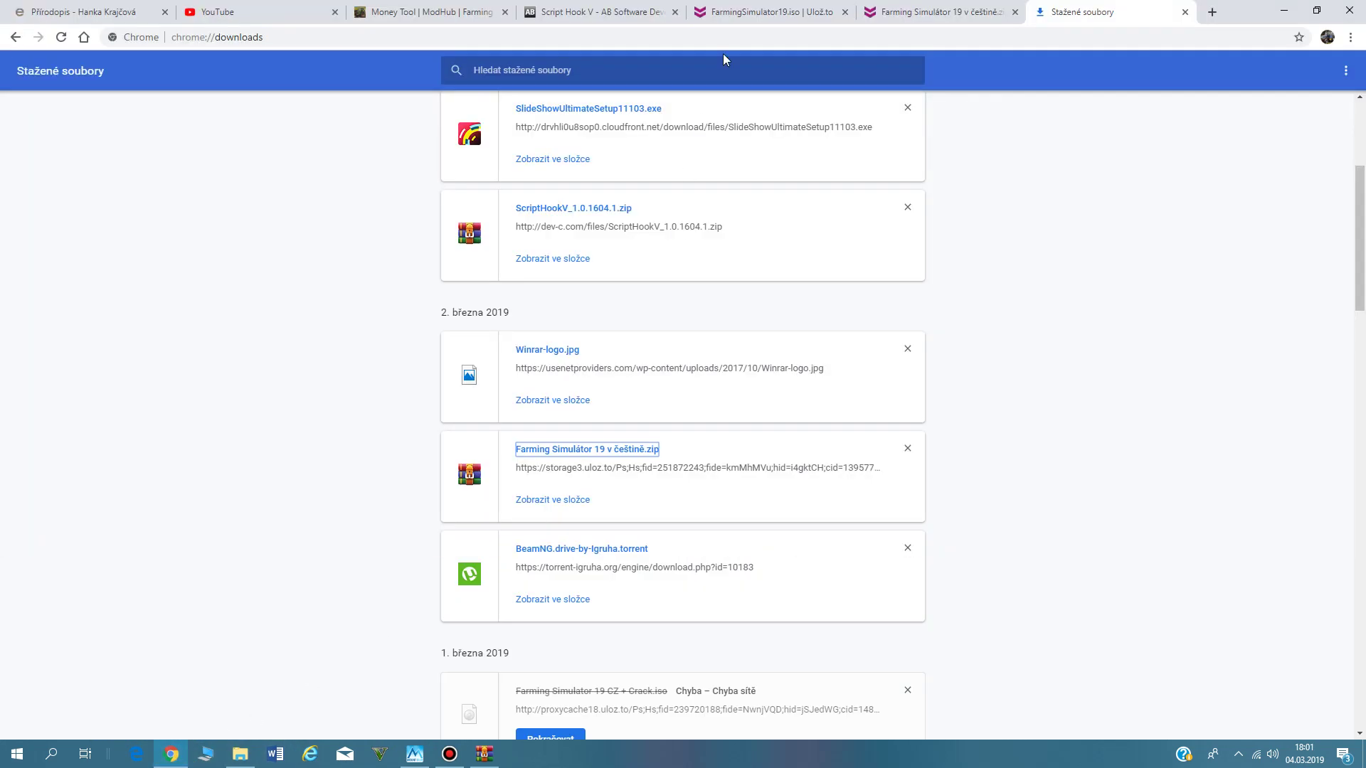
click(726, 12)
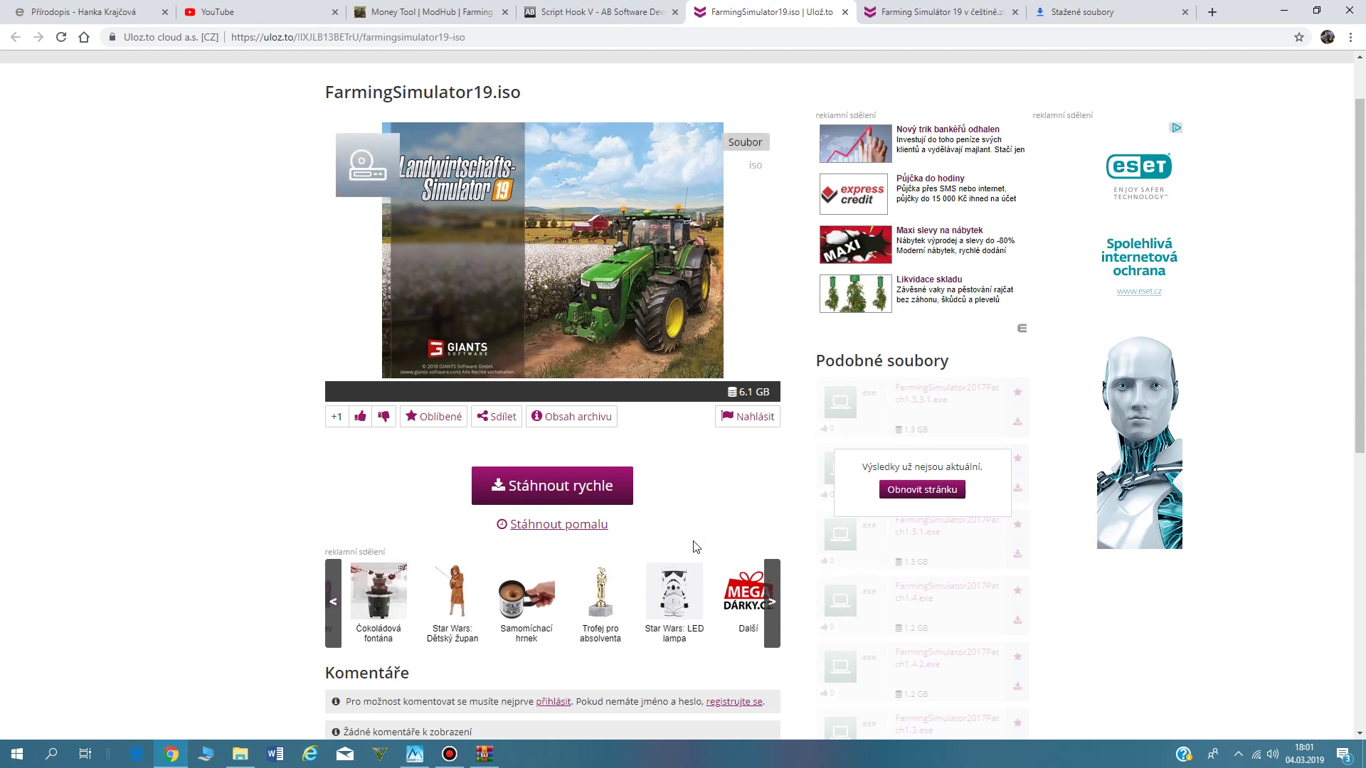
click(565, 526)
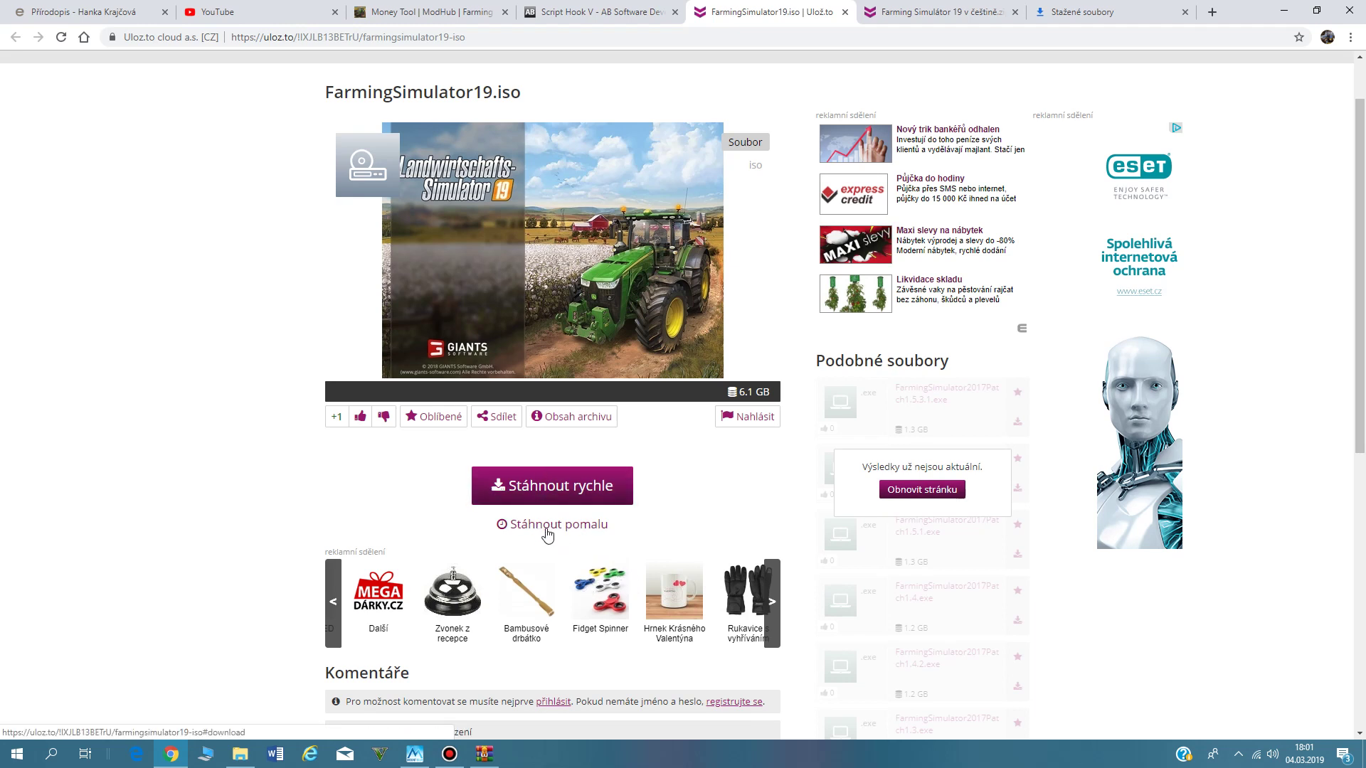
- Close the downloads page and search Google for "daemon tools" in a new tab
click(1186, 13)
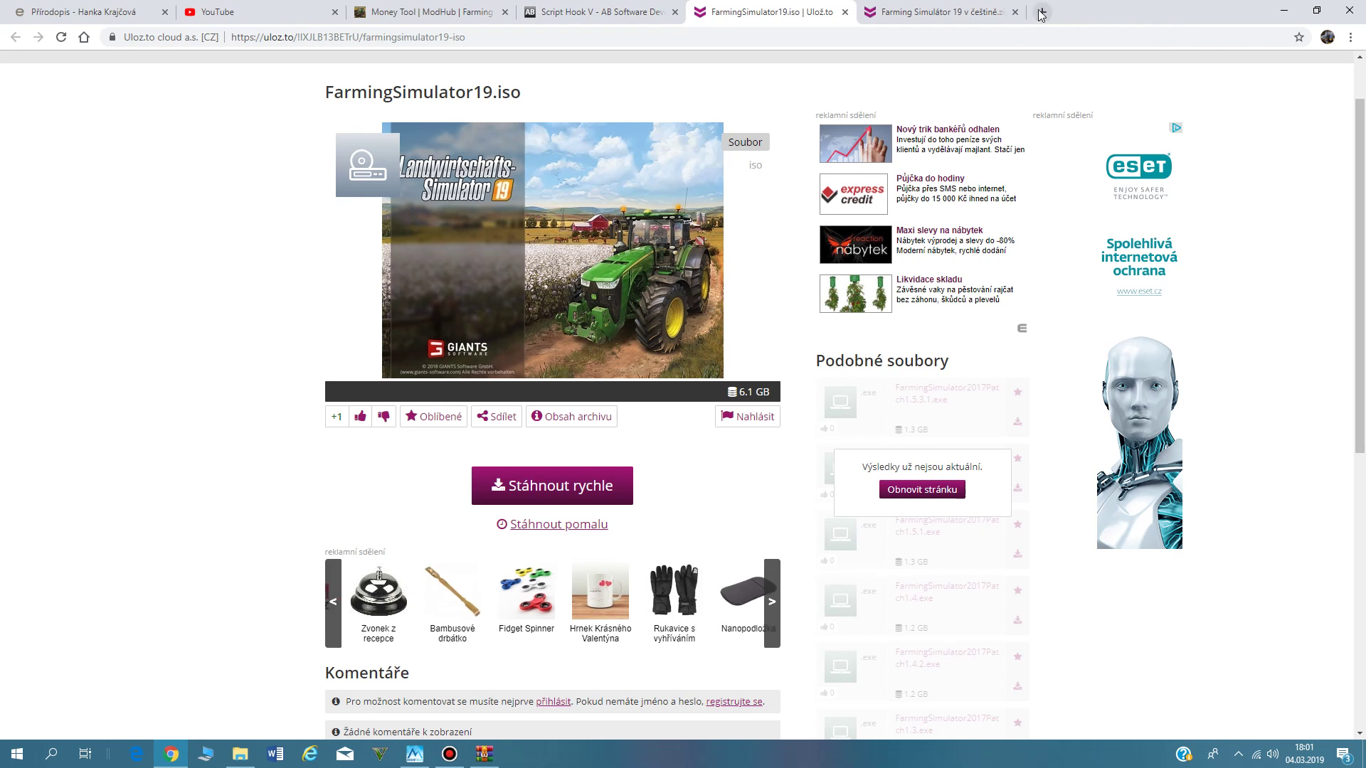
click(1040, 12)
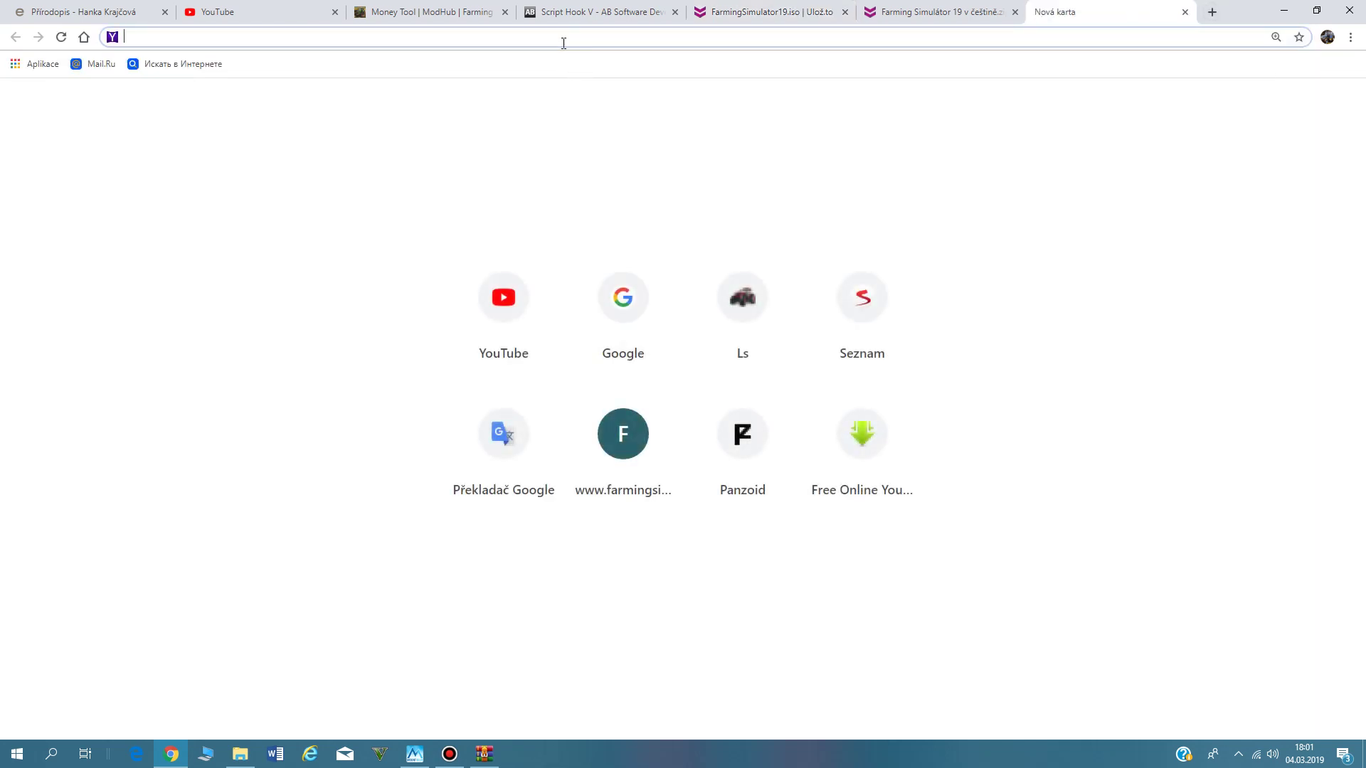
click(620, 298)
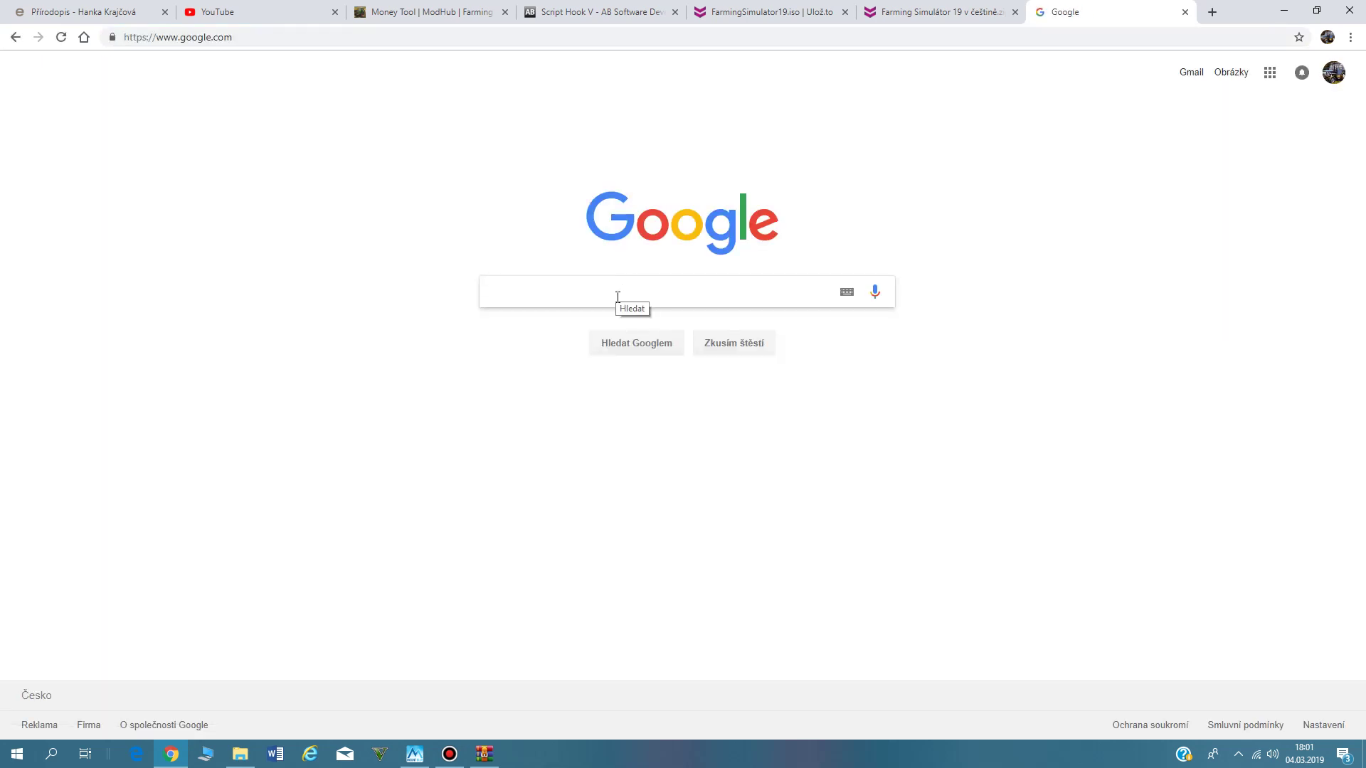
text(wi)
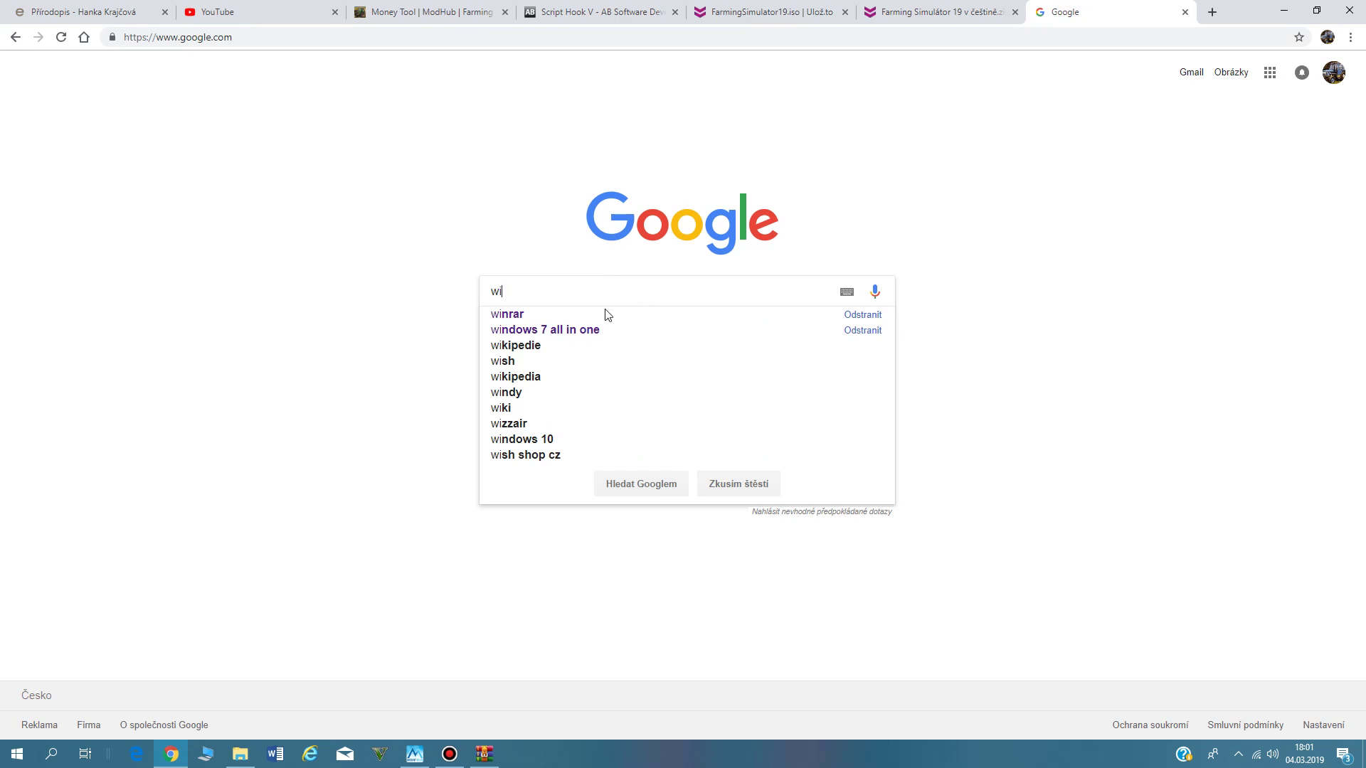
key(BackSpace)
key(BackSpace)
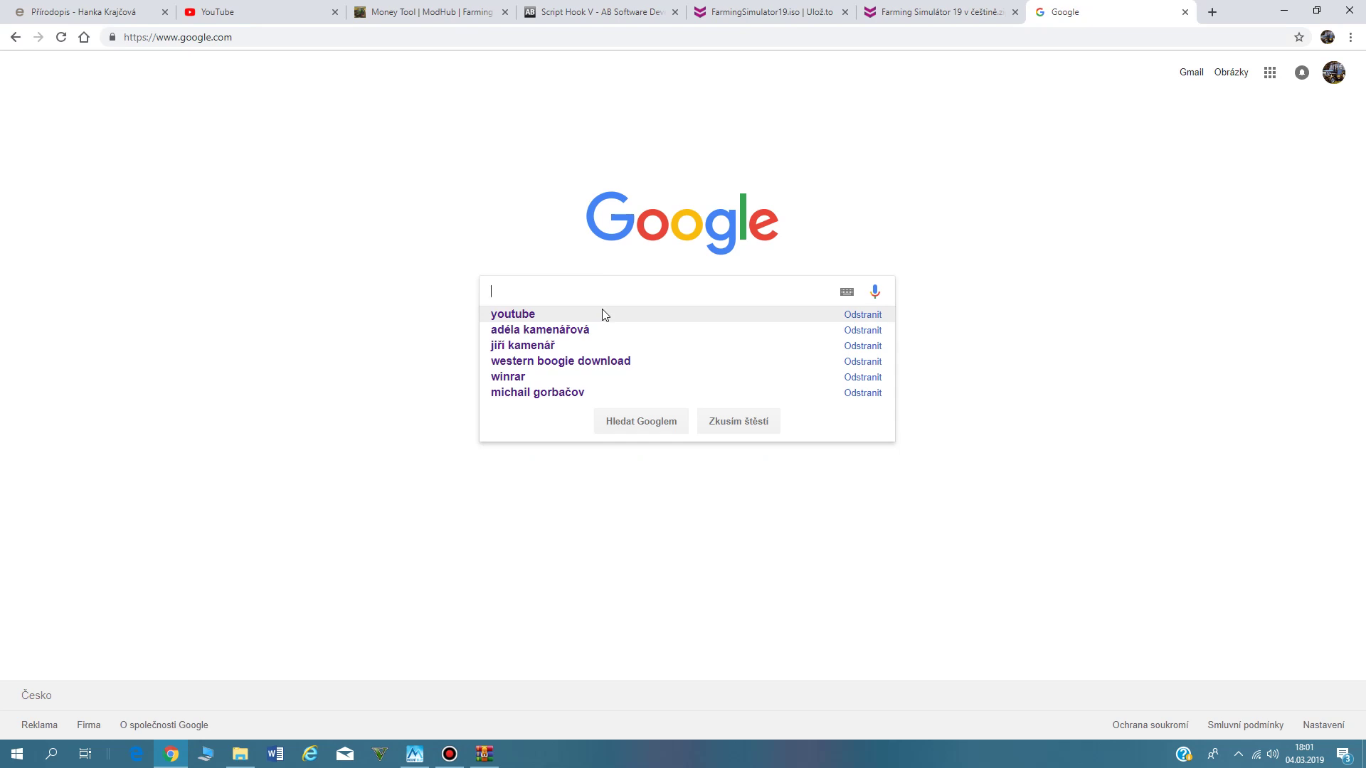
text(da)
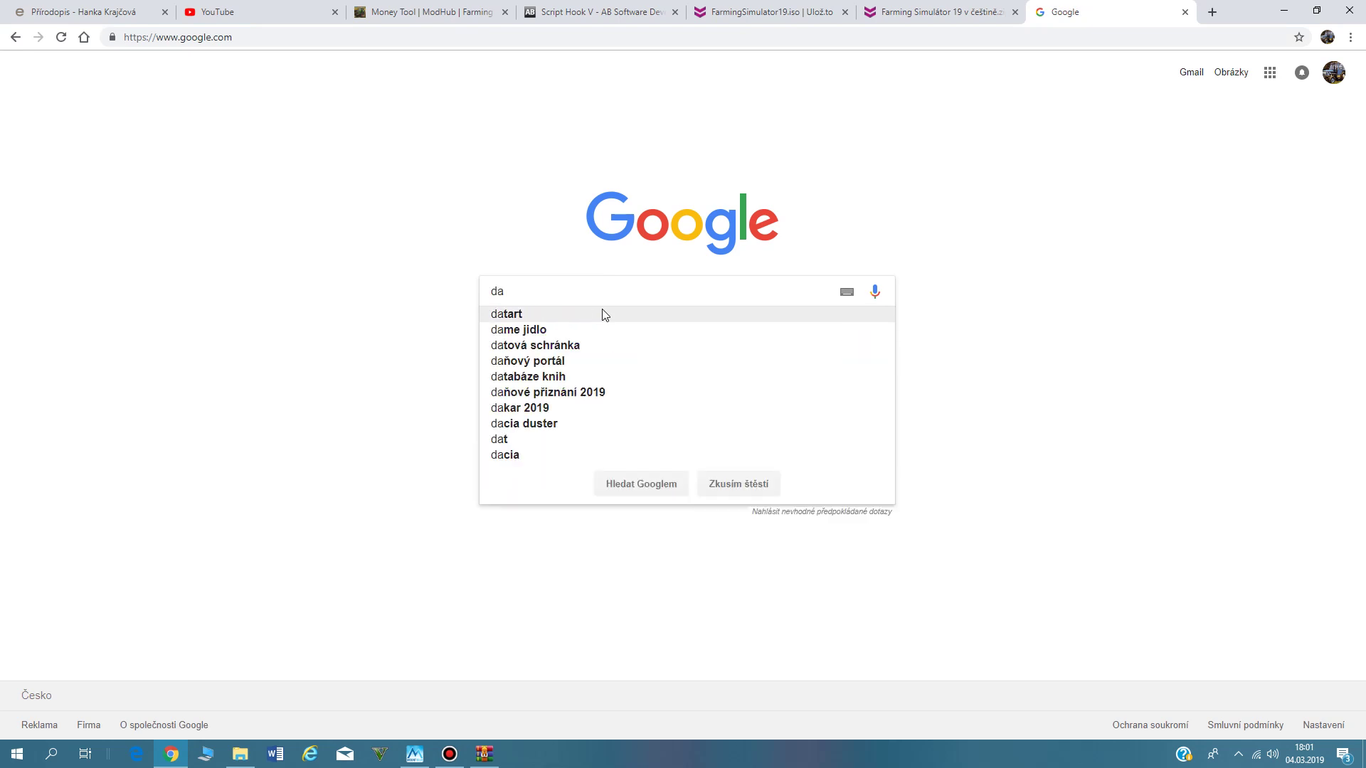
text(em)
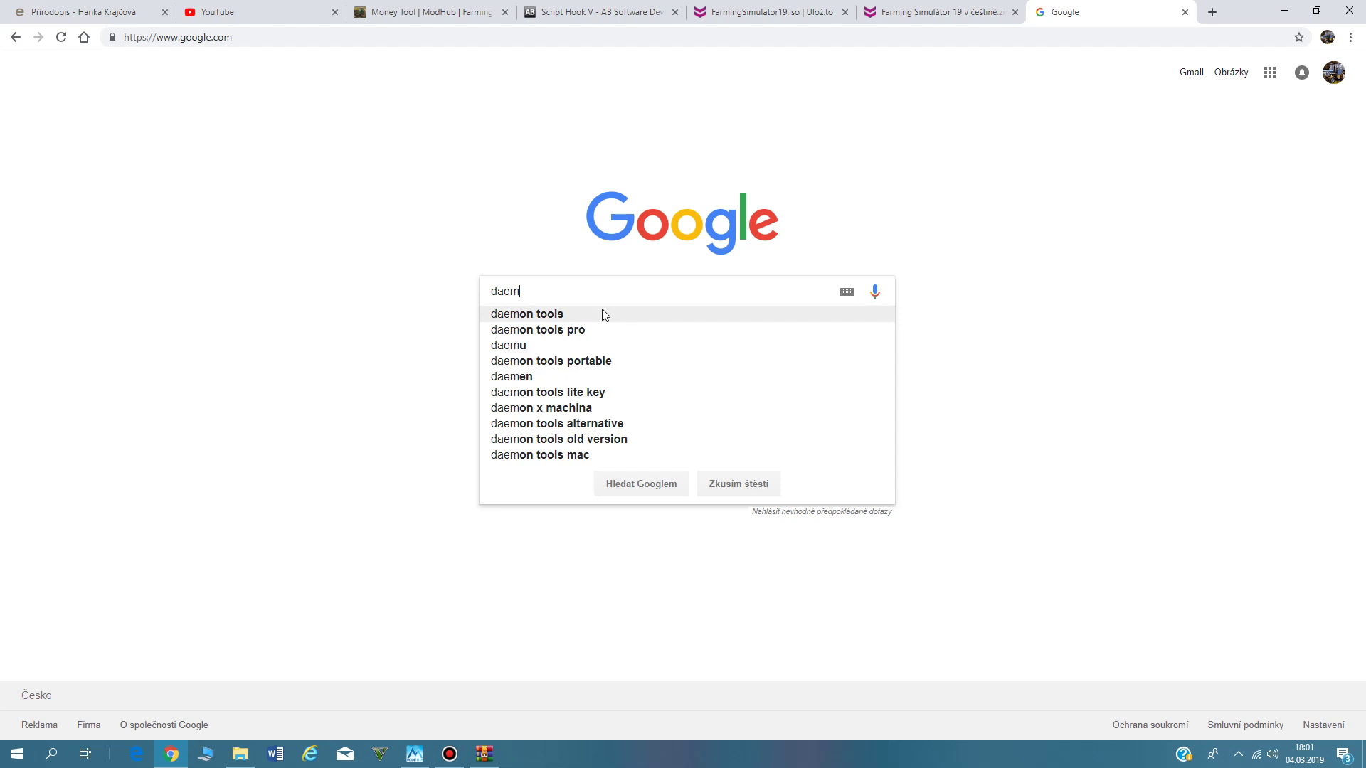
click(602, 314)
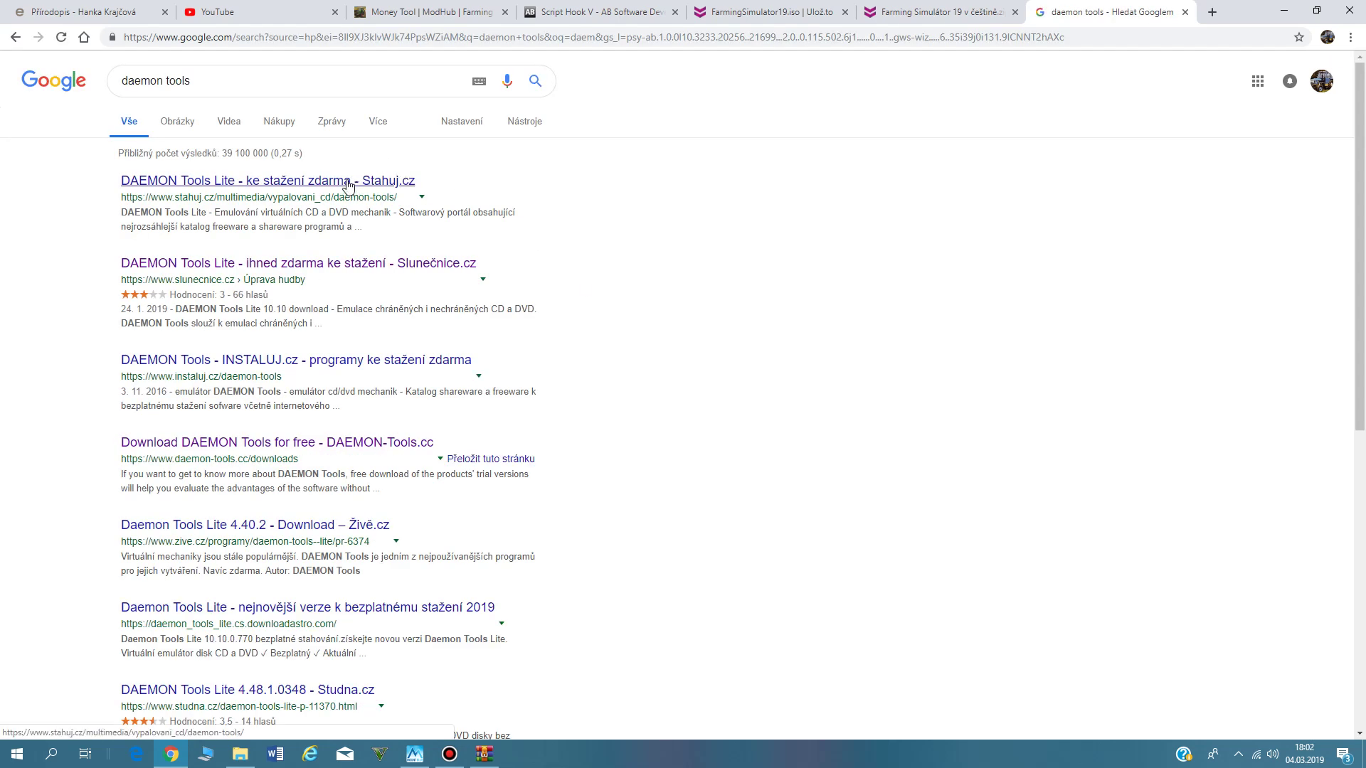
- View the DAEMON Tools Lite pages on Slunečnice.cz and Stahuj.cz and return to the search results
click(211, 267)
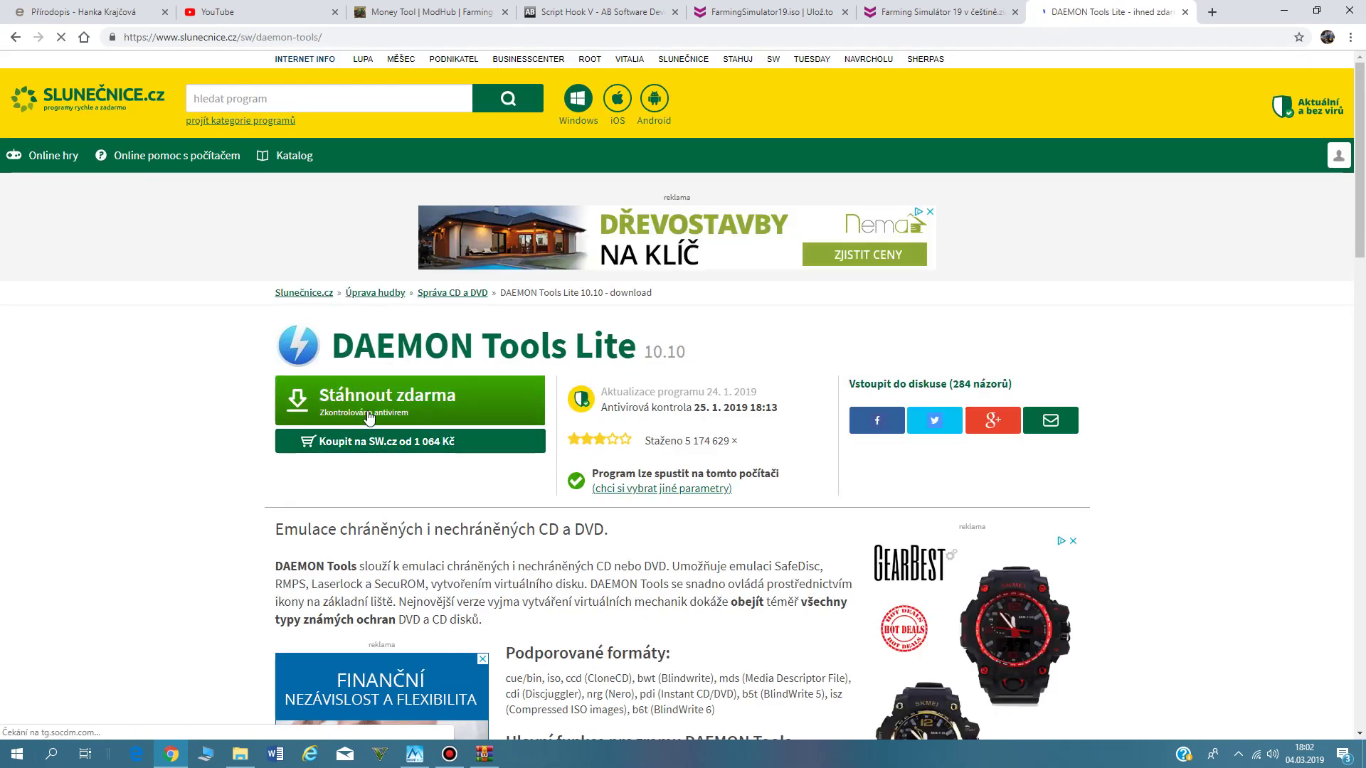
click(11, 40)
click(214, 181)
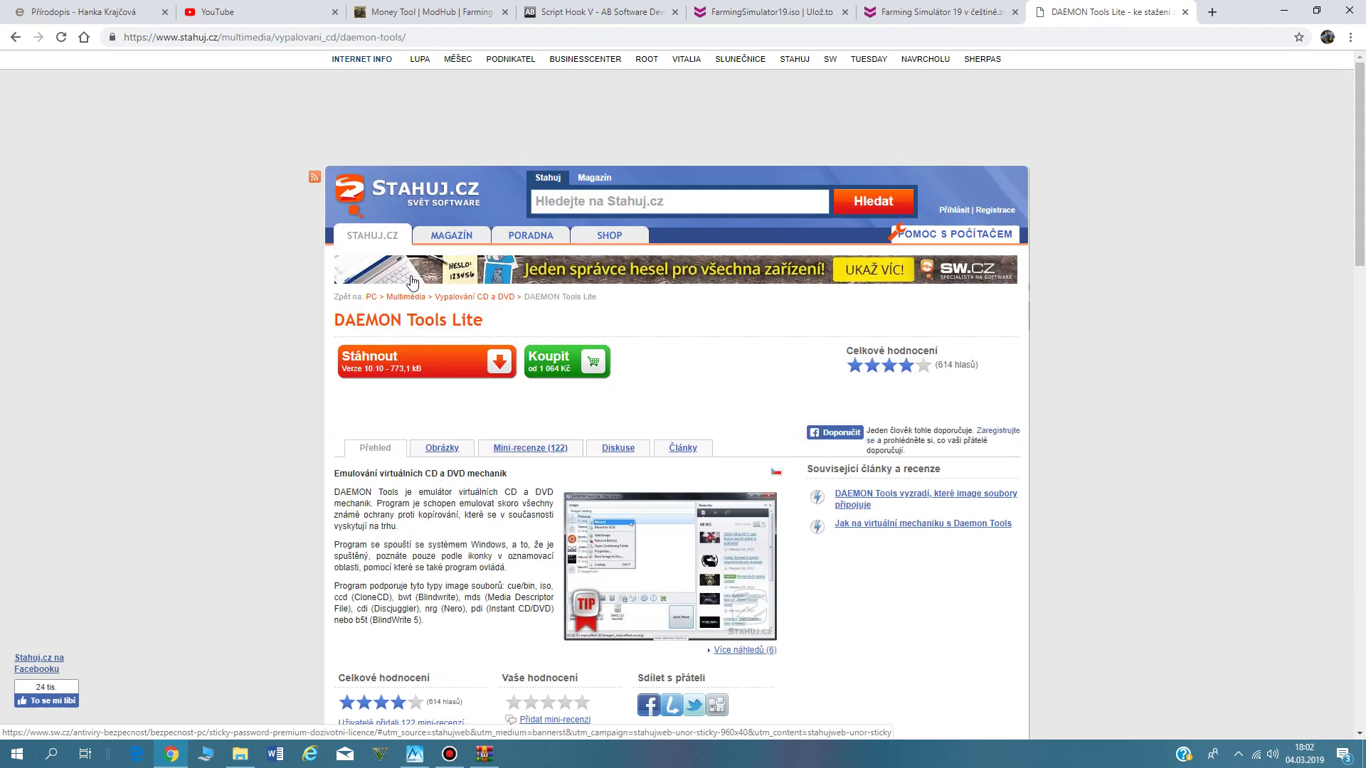
click(12, 37)
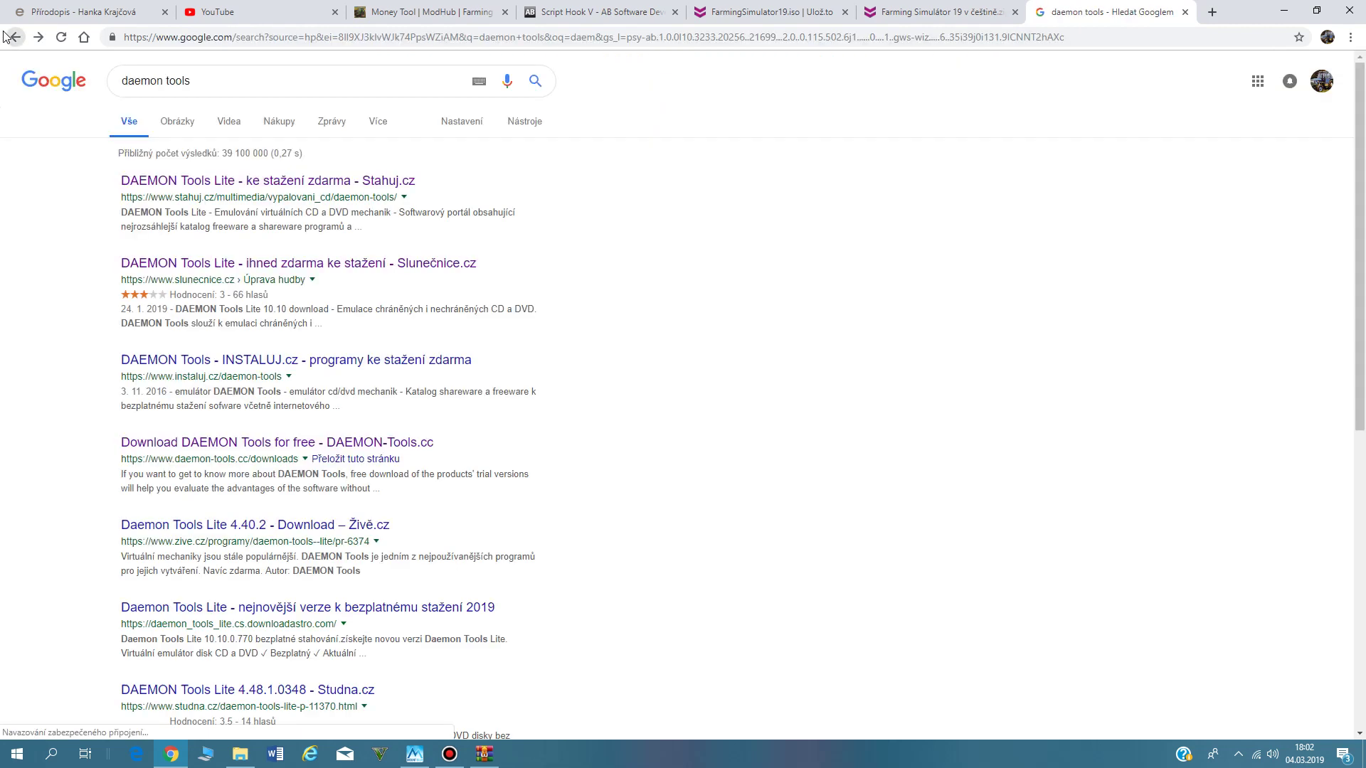
scroll(659, 391, down, 1)
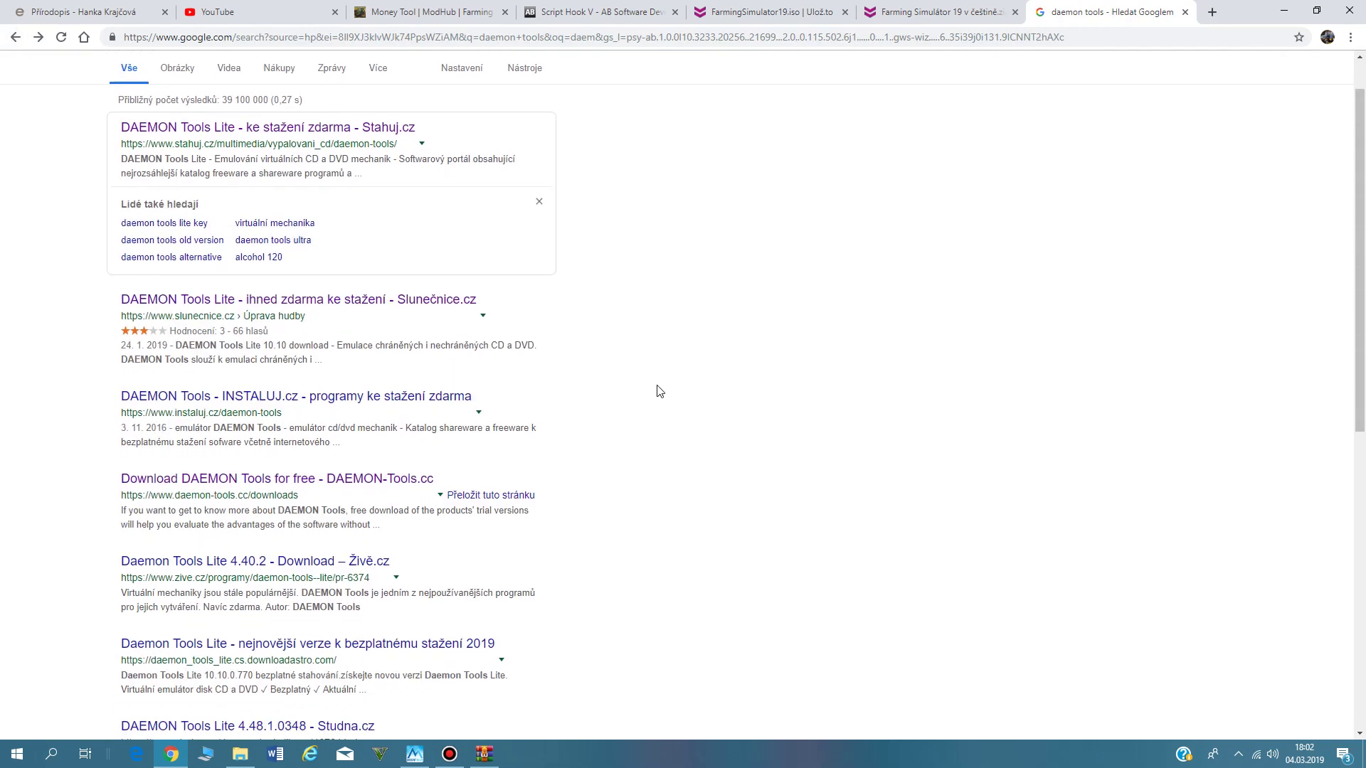
- Download the free, ad-supported DAEMON Tools Lite 10 installer from DAEMON-Tools.cc and dismiss the discount offer
click(394, 482)
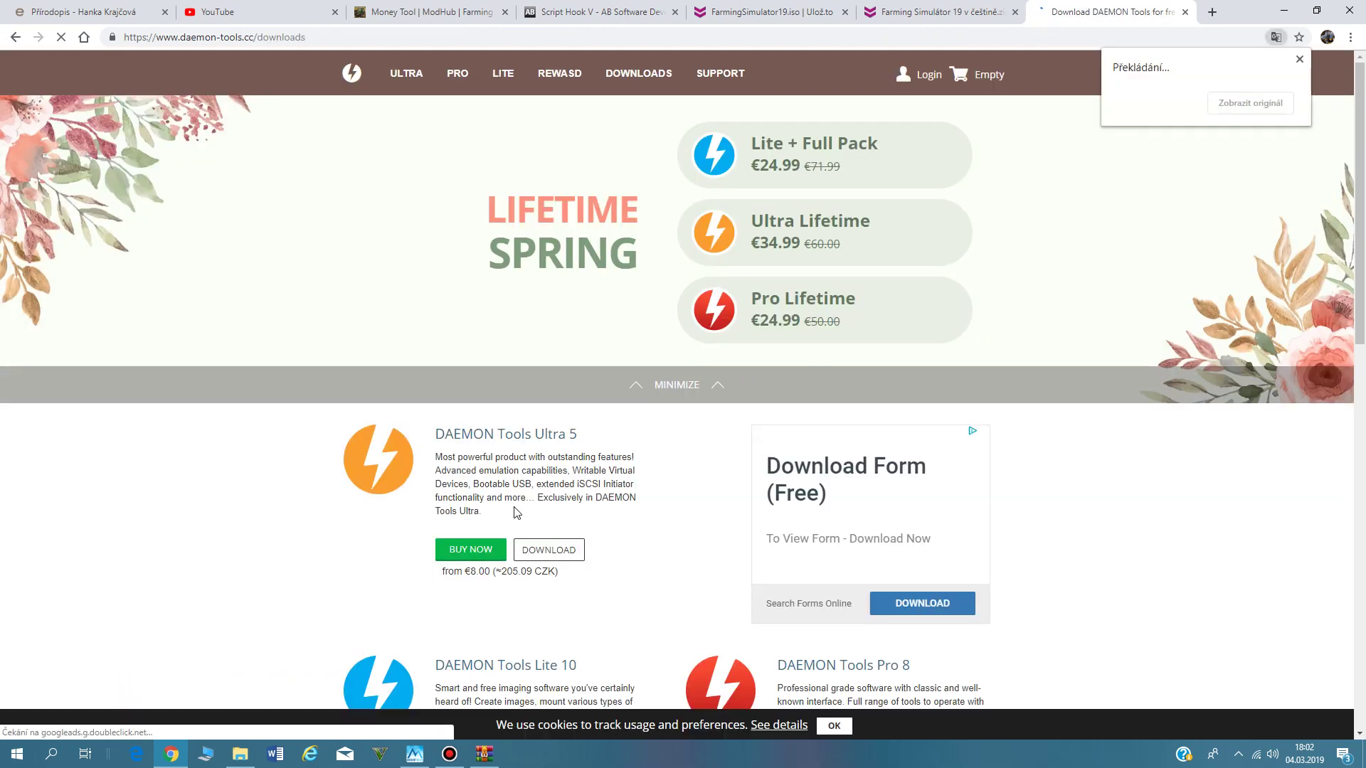
scroll(516, 509, down, 3)
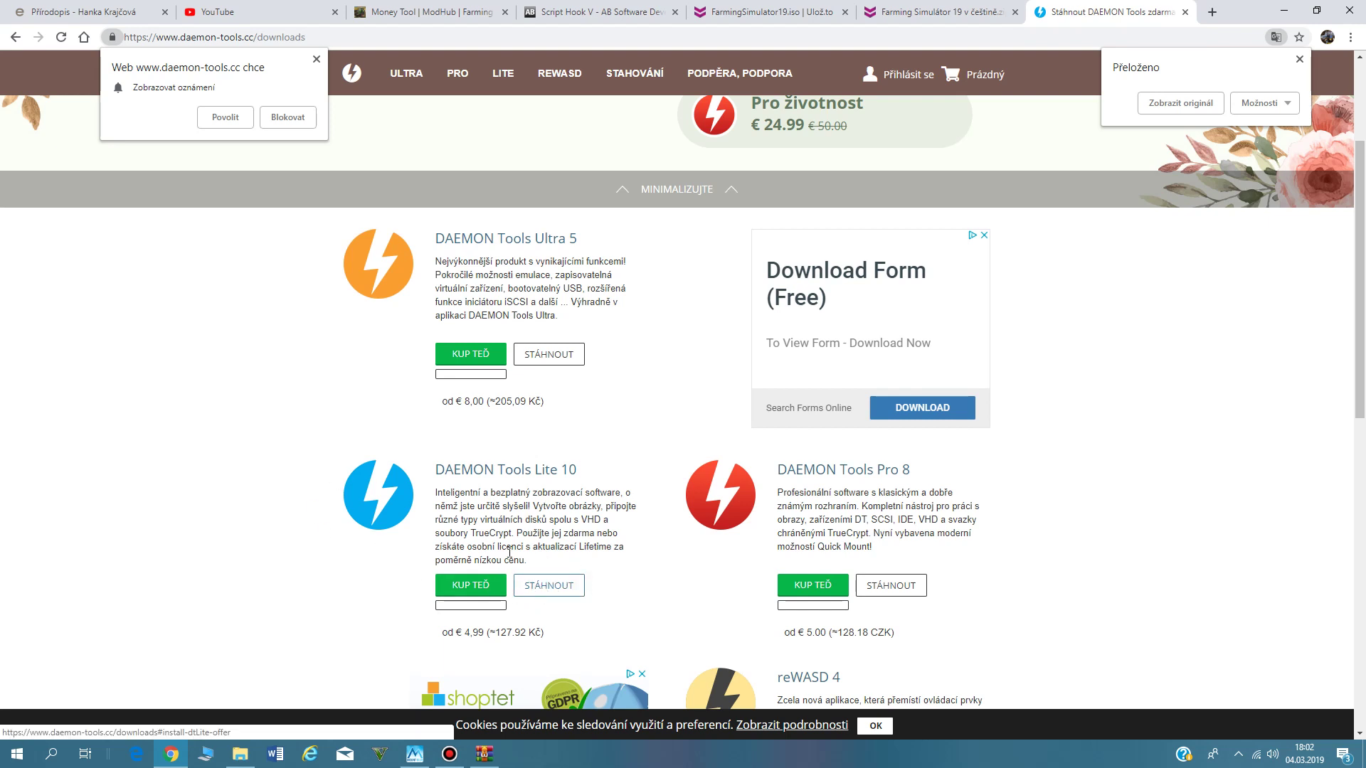
click(448, 487)
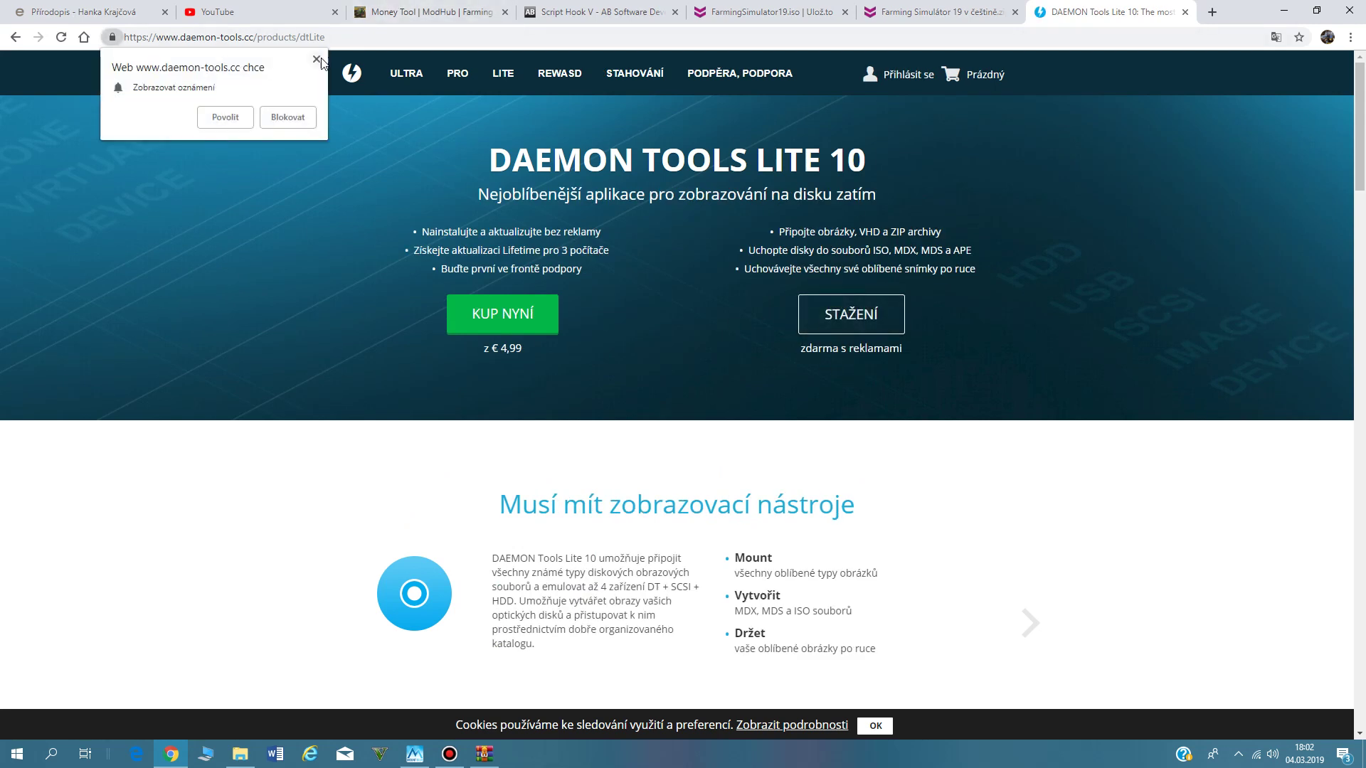
click(802, 297)
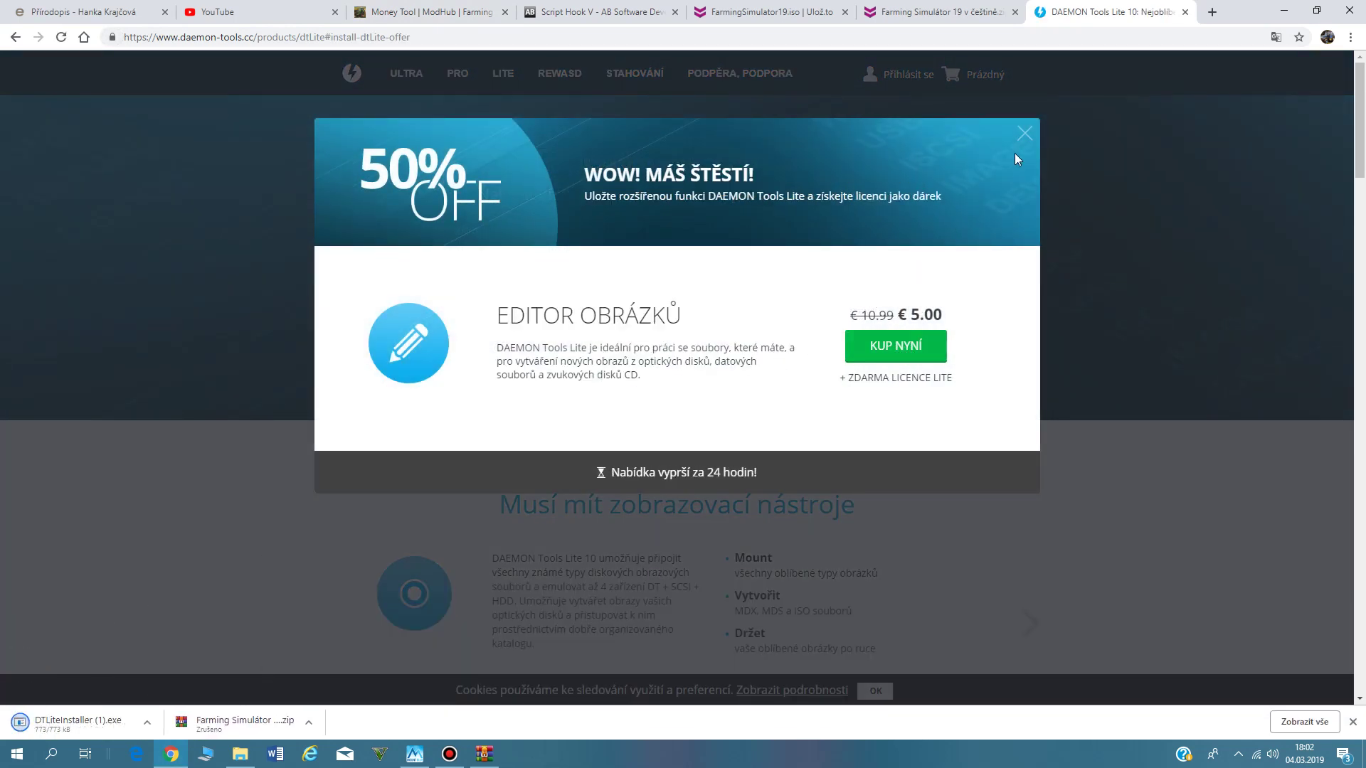
click(1026, 133)
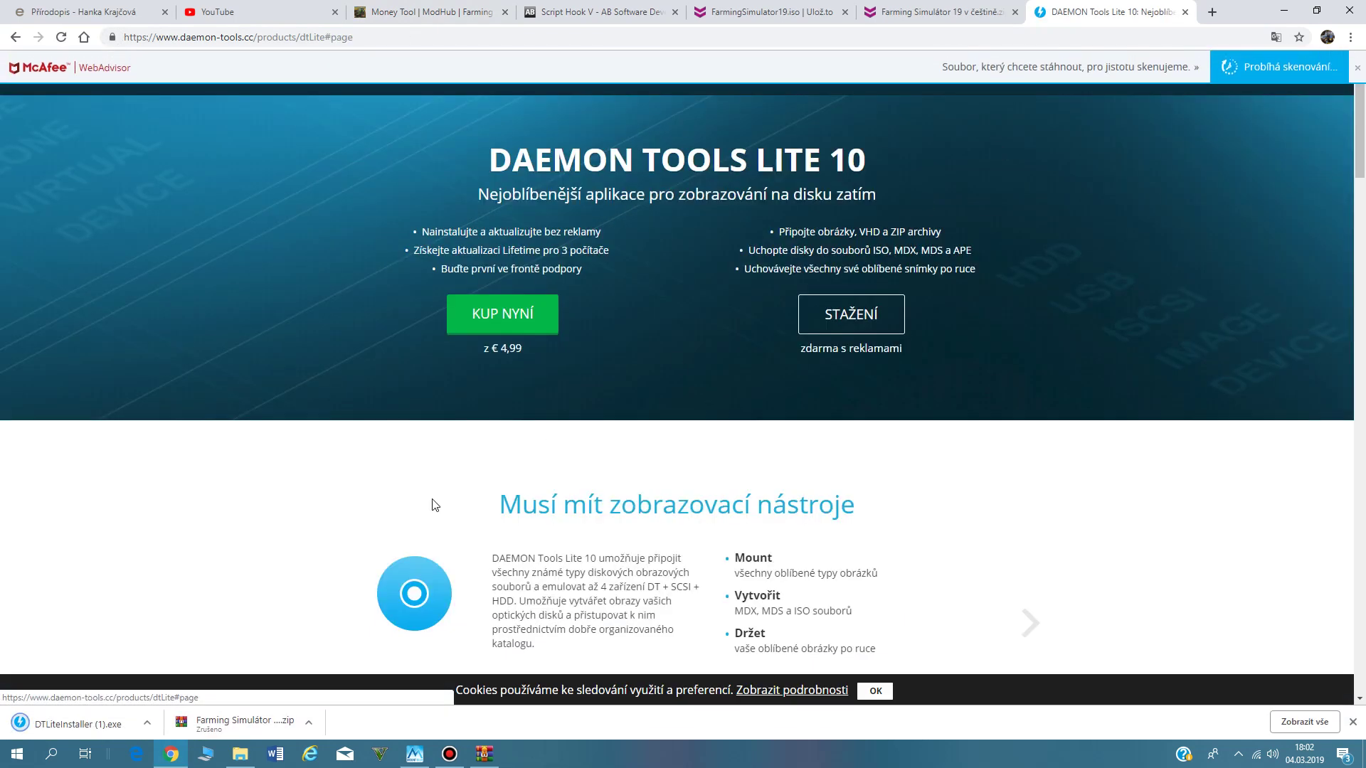
- Check the options for the downloaded DTLiteInstaller file, dismiss the download list, close the DAEMON Tools page, and minimize Chrome
click(146, 725)
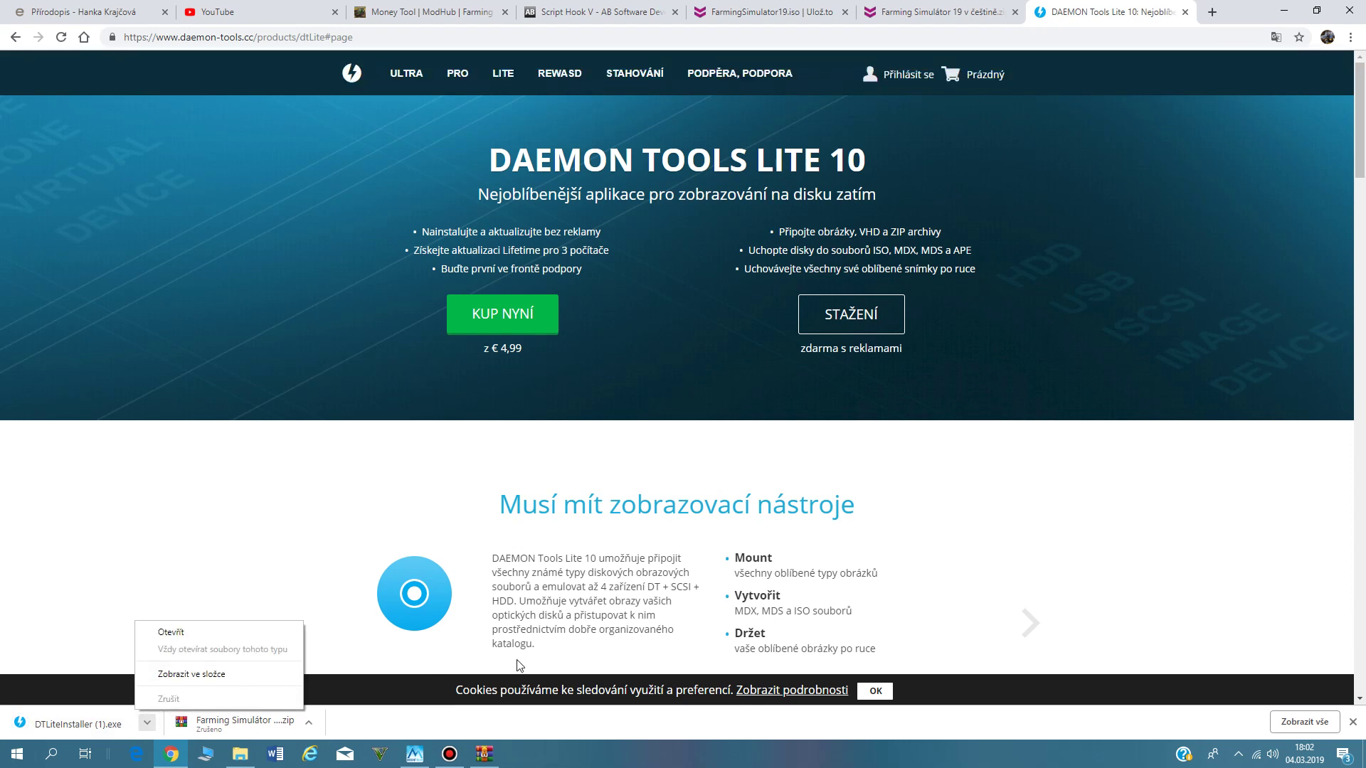
click(613, 635)
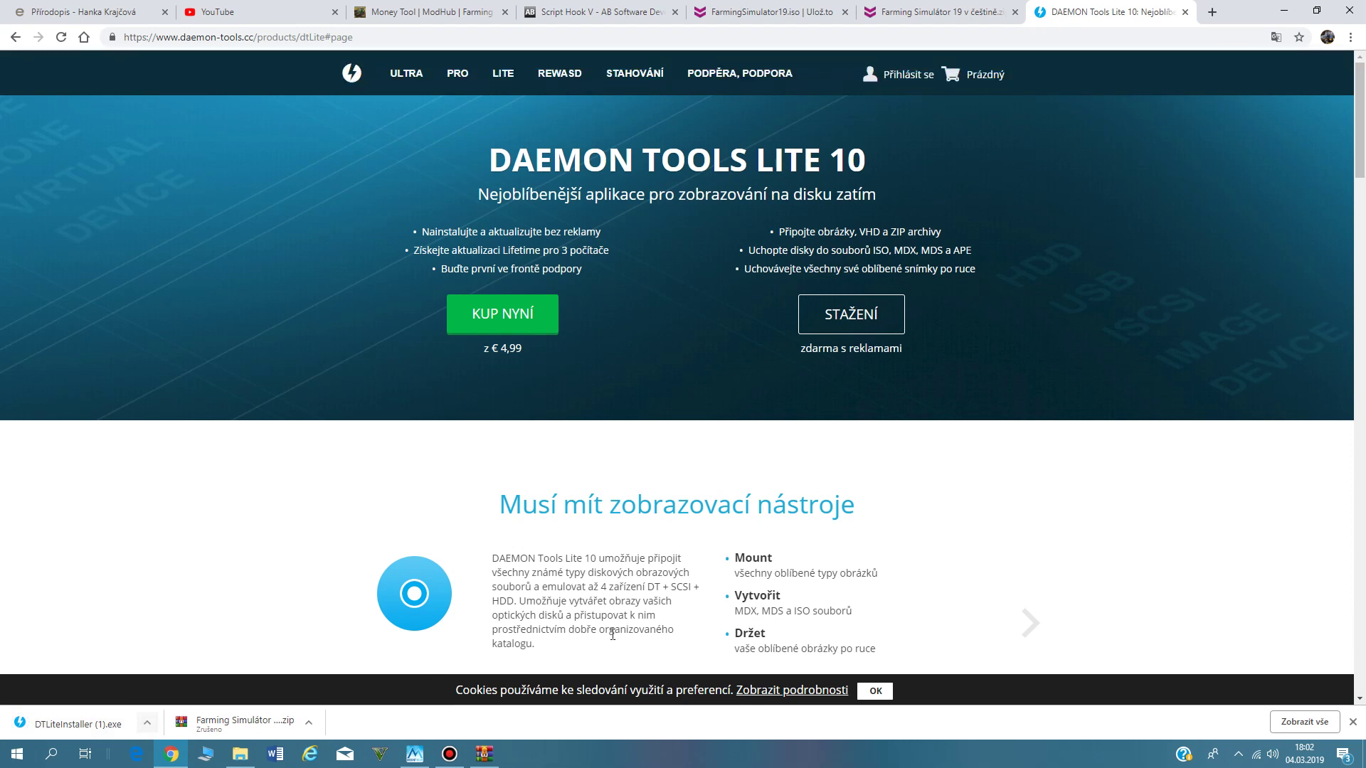
click(1353, 723)
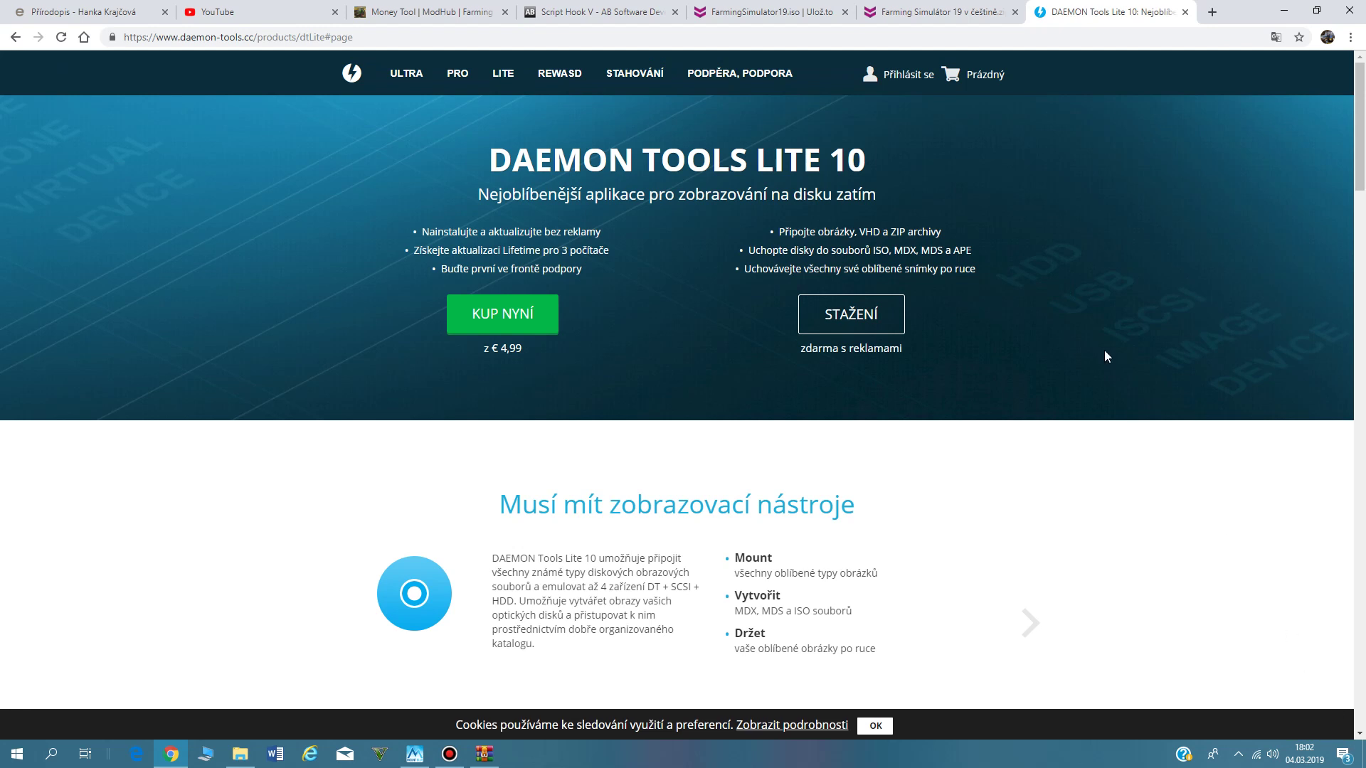
click(1185, 11)
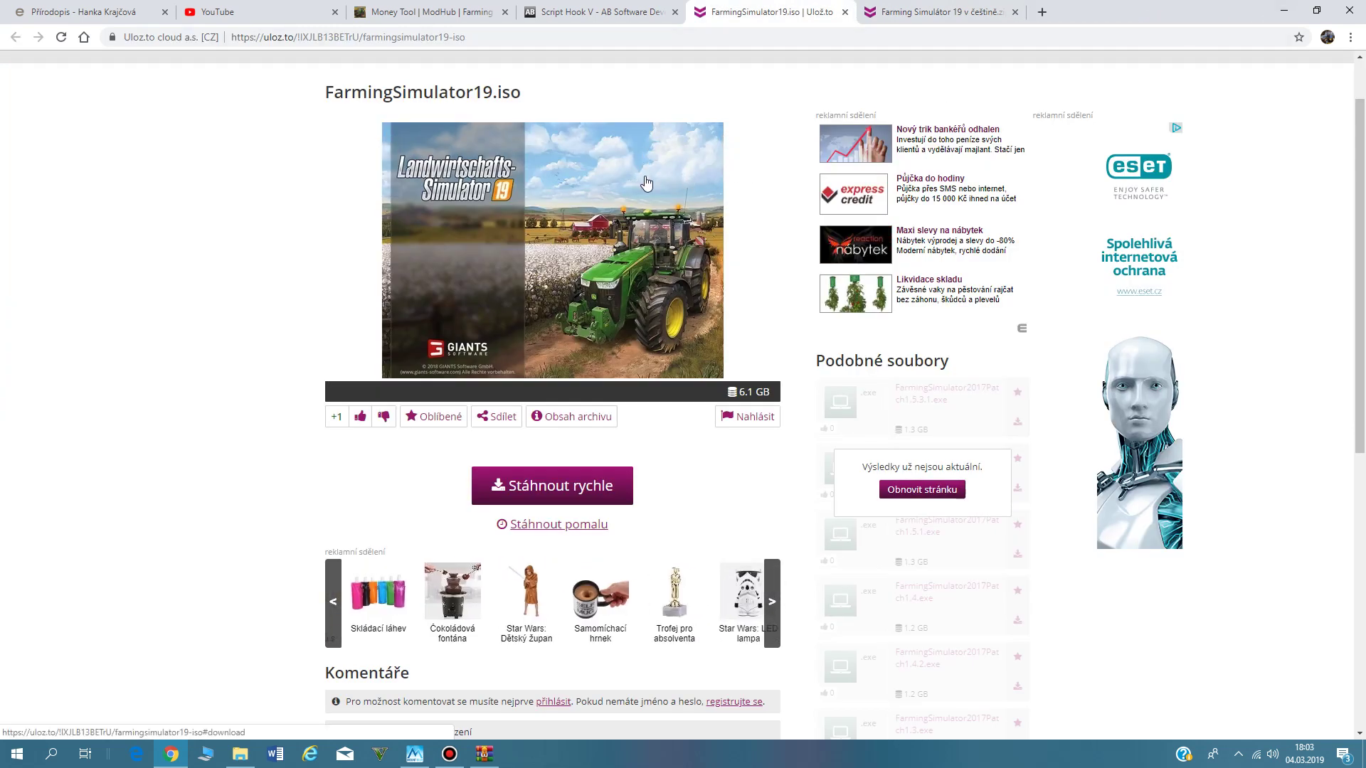
click(1282, 14)
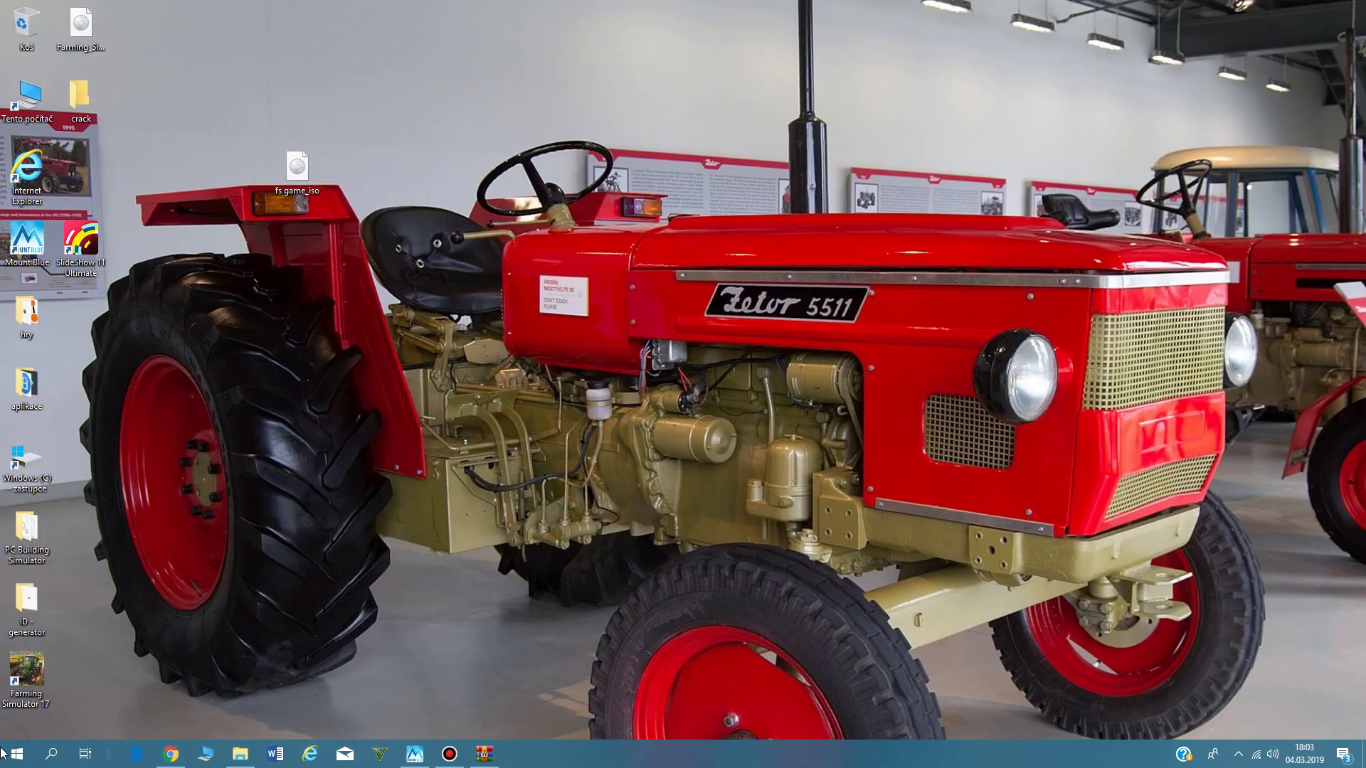
- Launch the installed DAEMON Tools Lite and shift its window slightly on the desktop
click(17, 754)
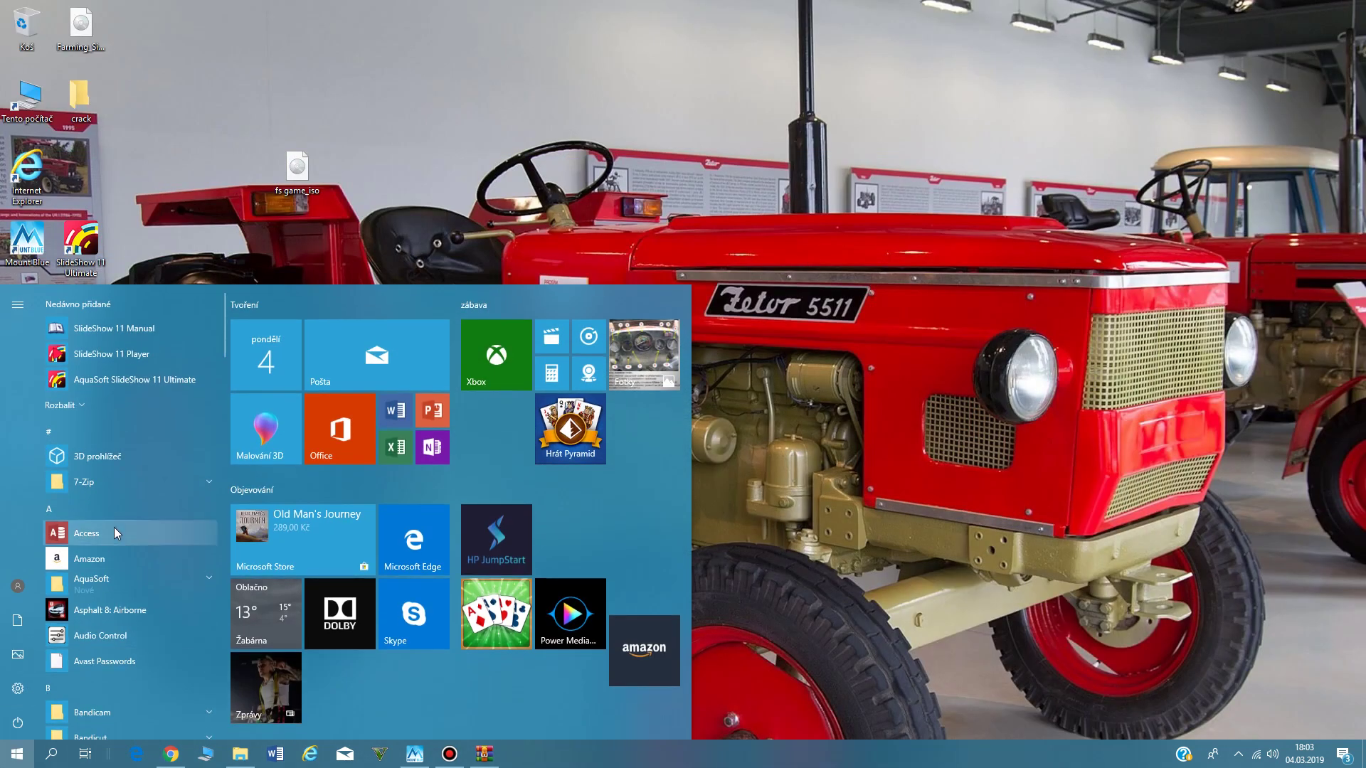
scroll(113, 528, down, 5)
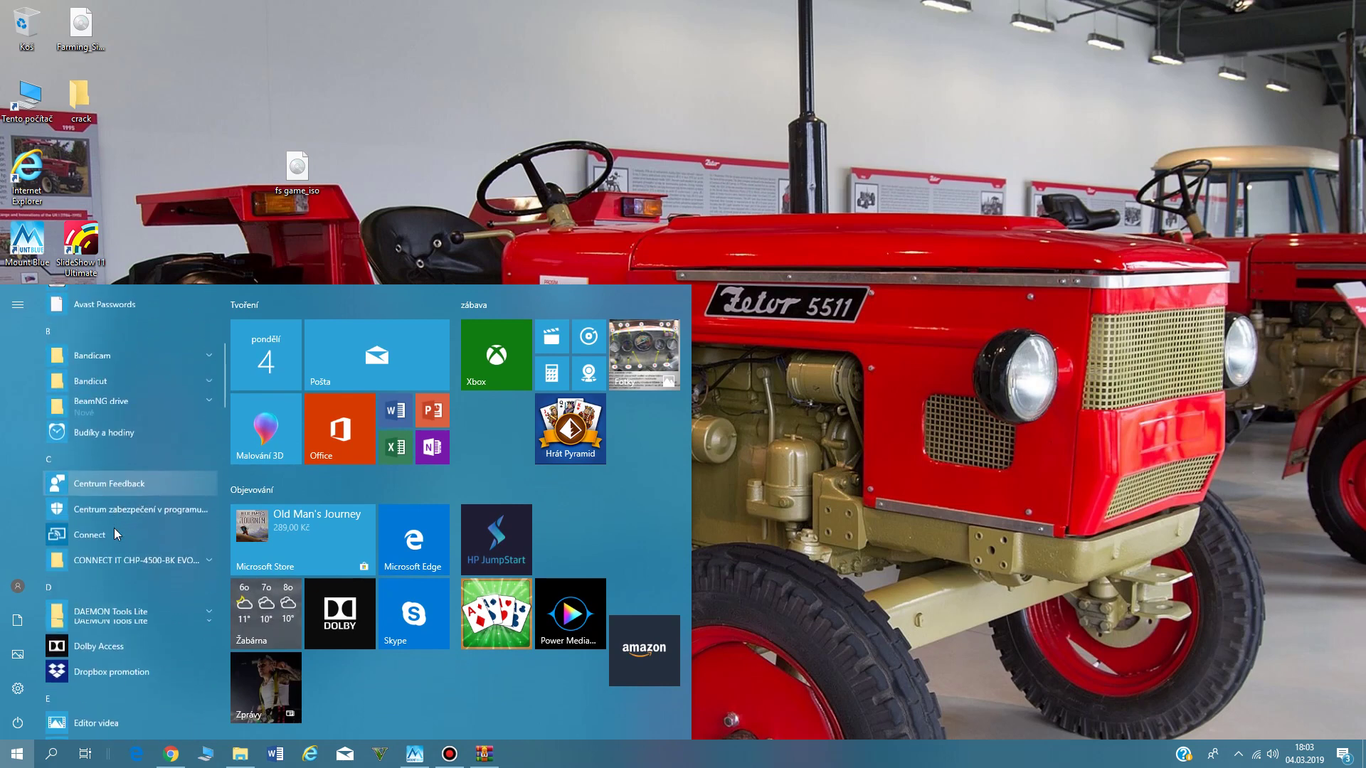
click(87, 576)
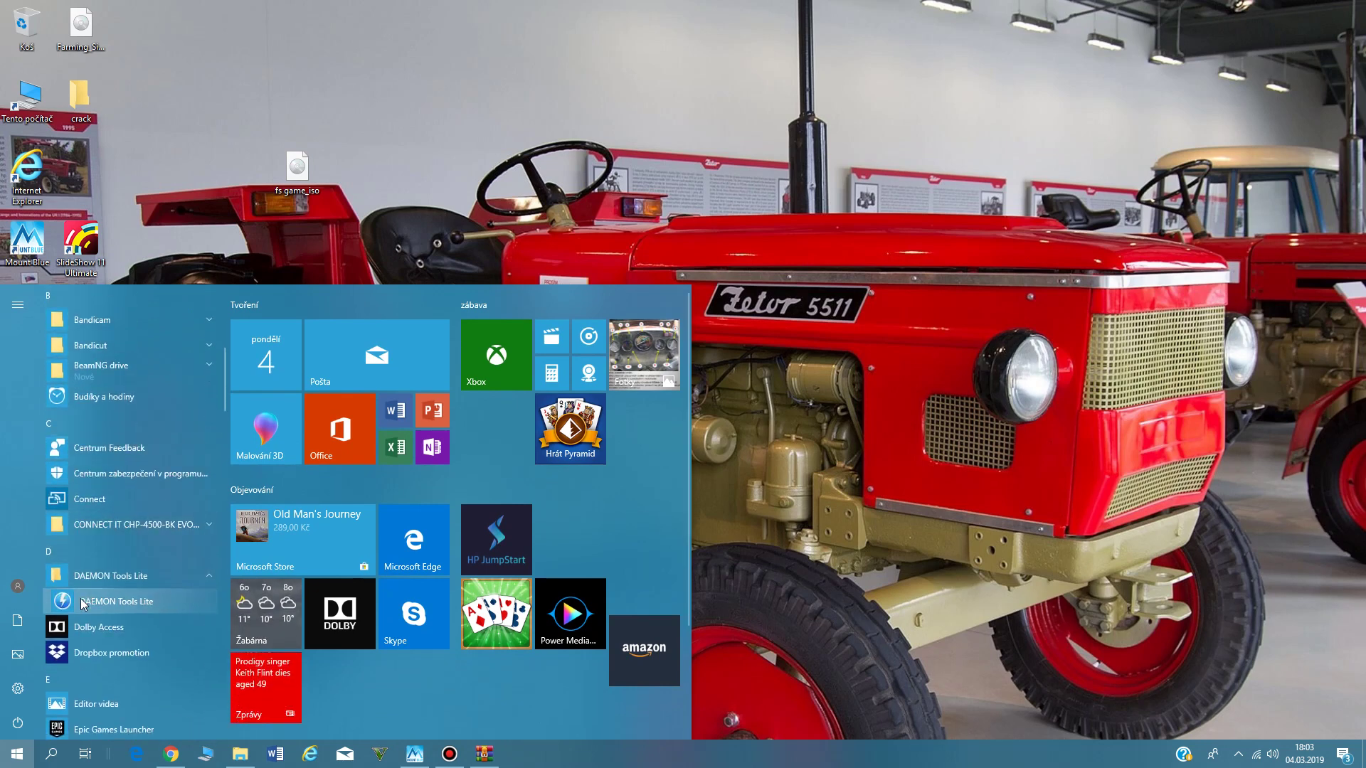
click(80, 599)
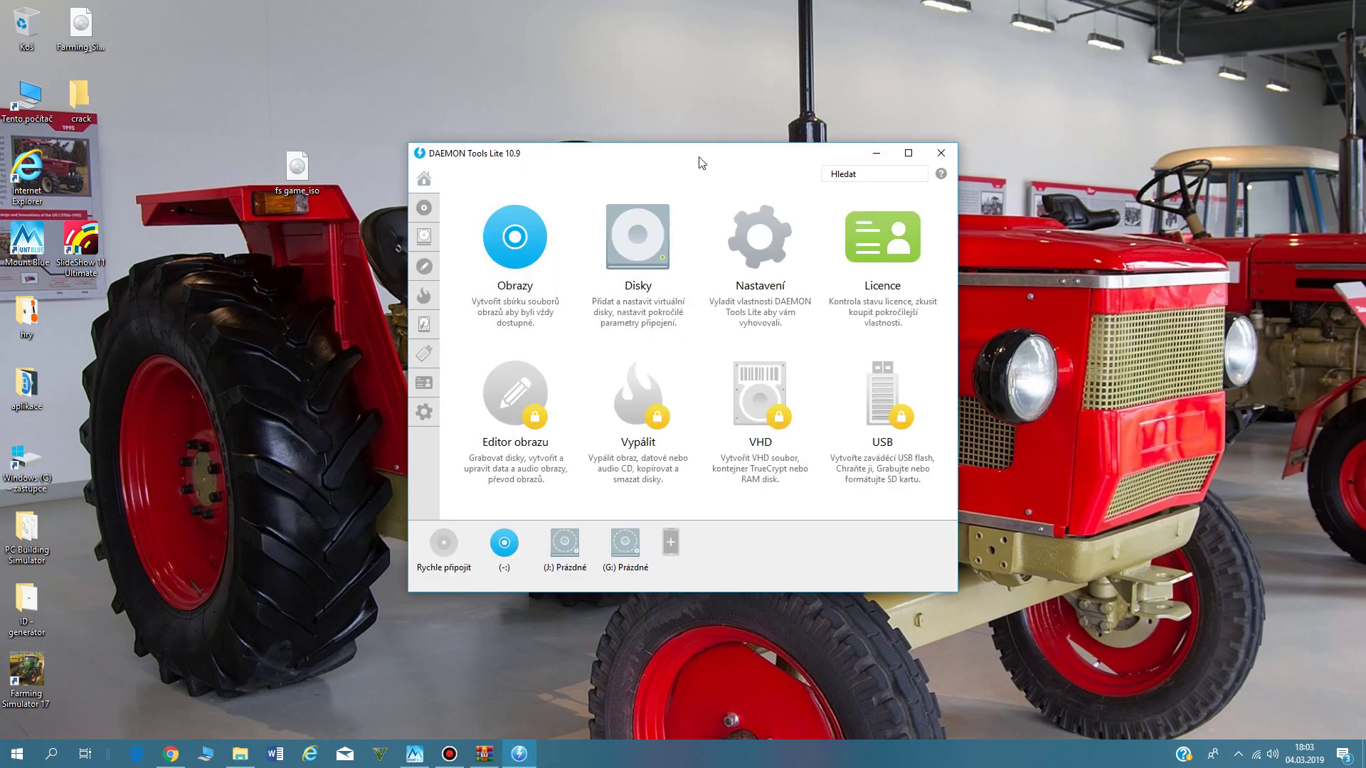
drag(708, 159, 740, 162)
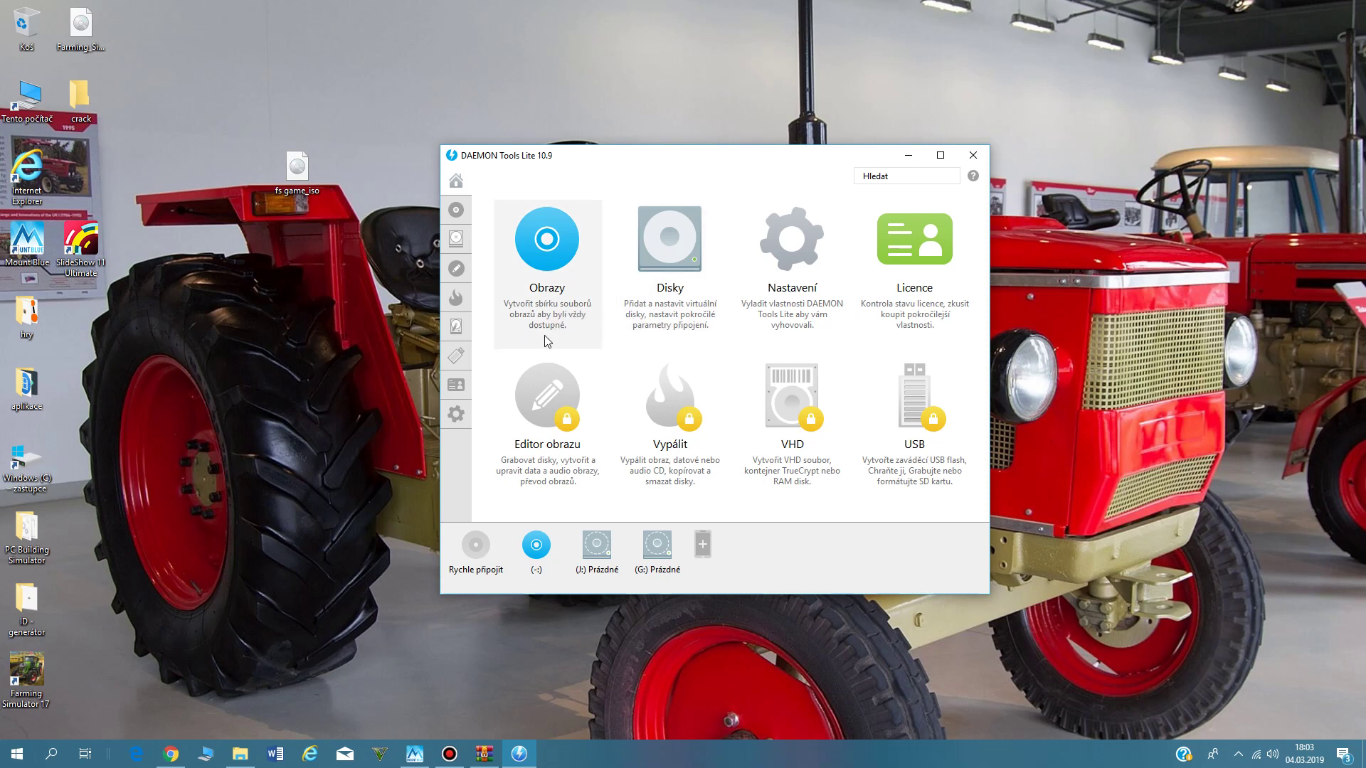
- Mount the fs game_iso image from the Plocha folder in virtual drive J: and close DAEMON Tools Lite
click(540, 308)
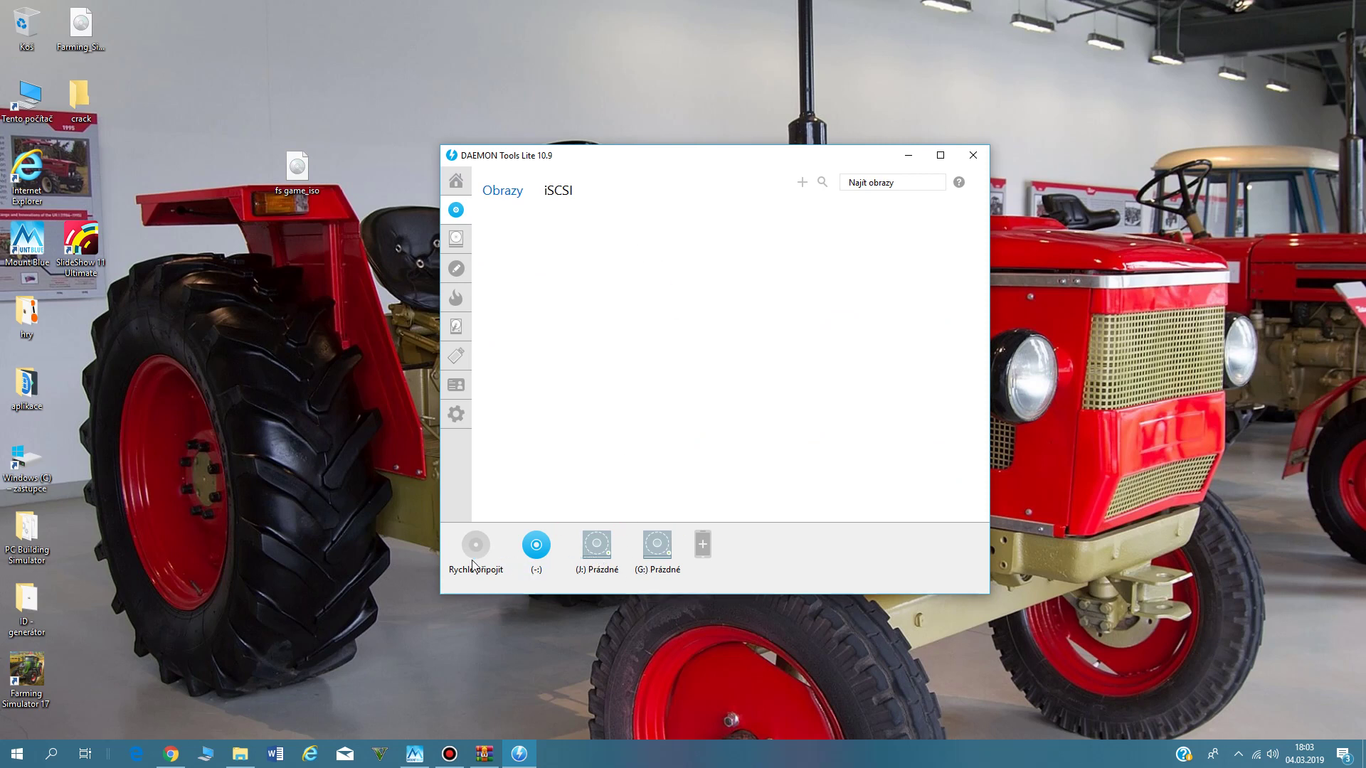
click(589, 548)
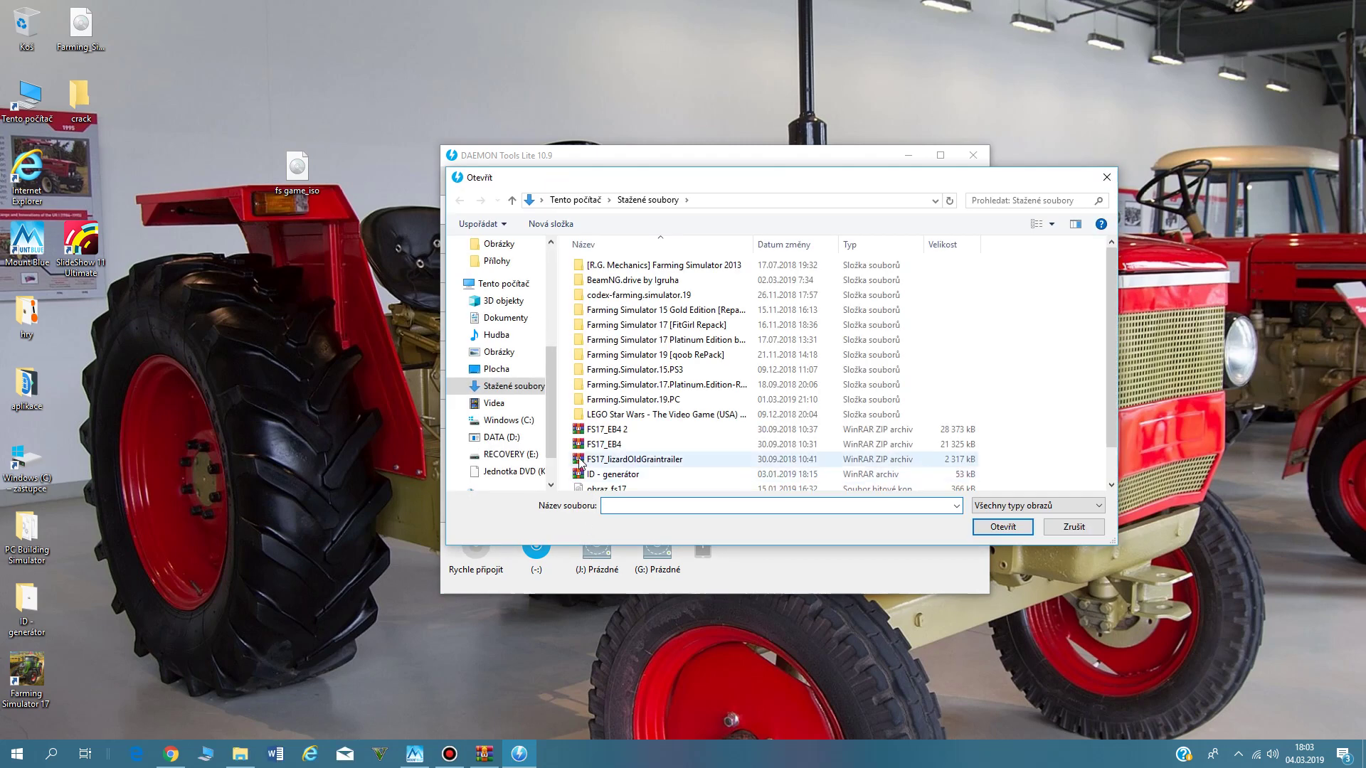
scroll(585, 419, down, 1)
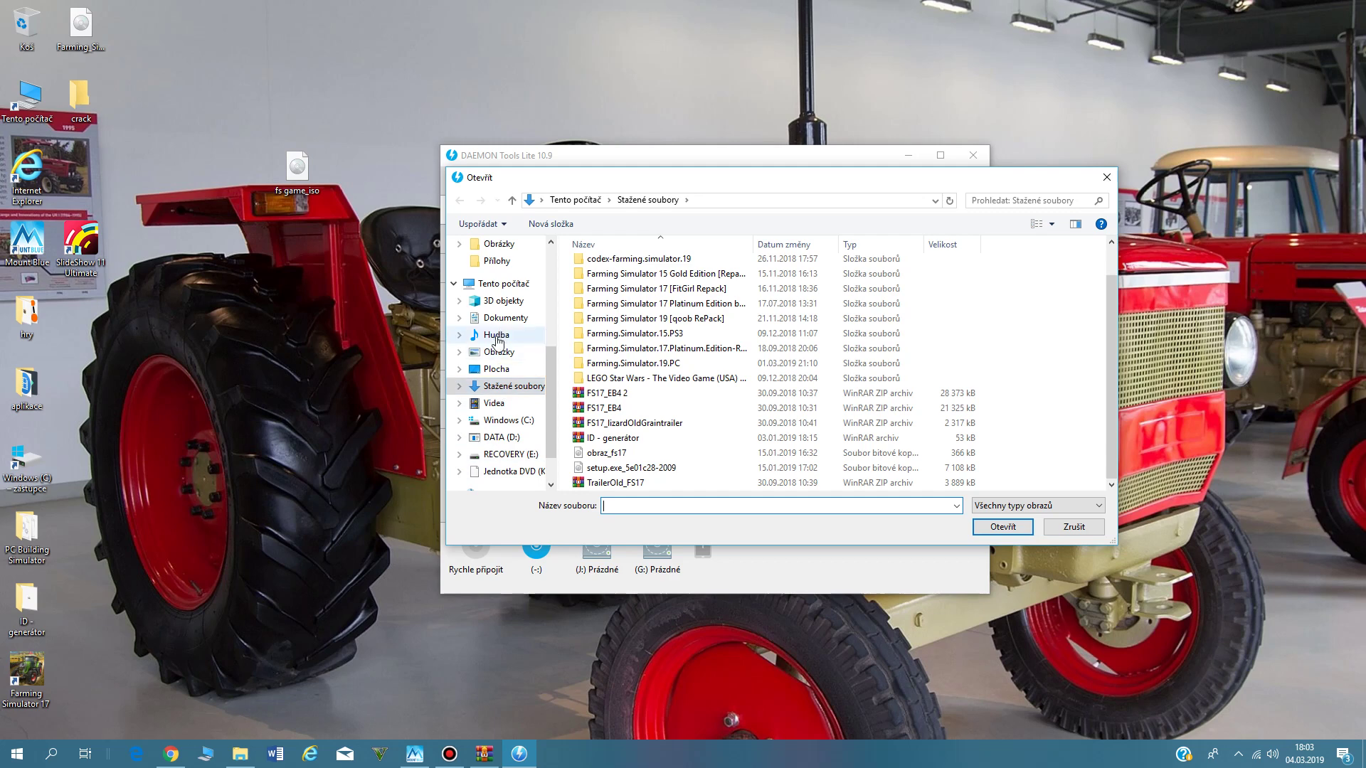
click(498, 283)
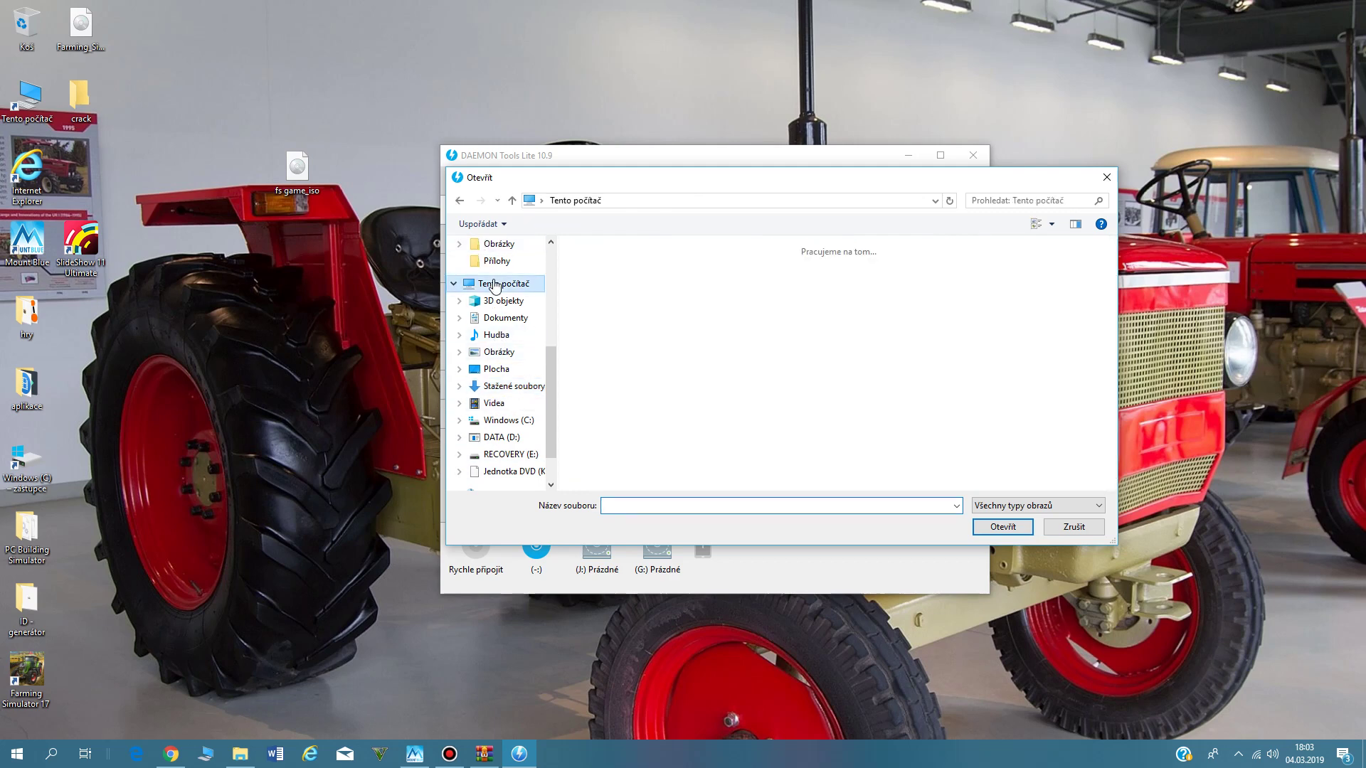
double_click(671, 374)
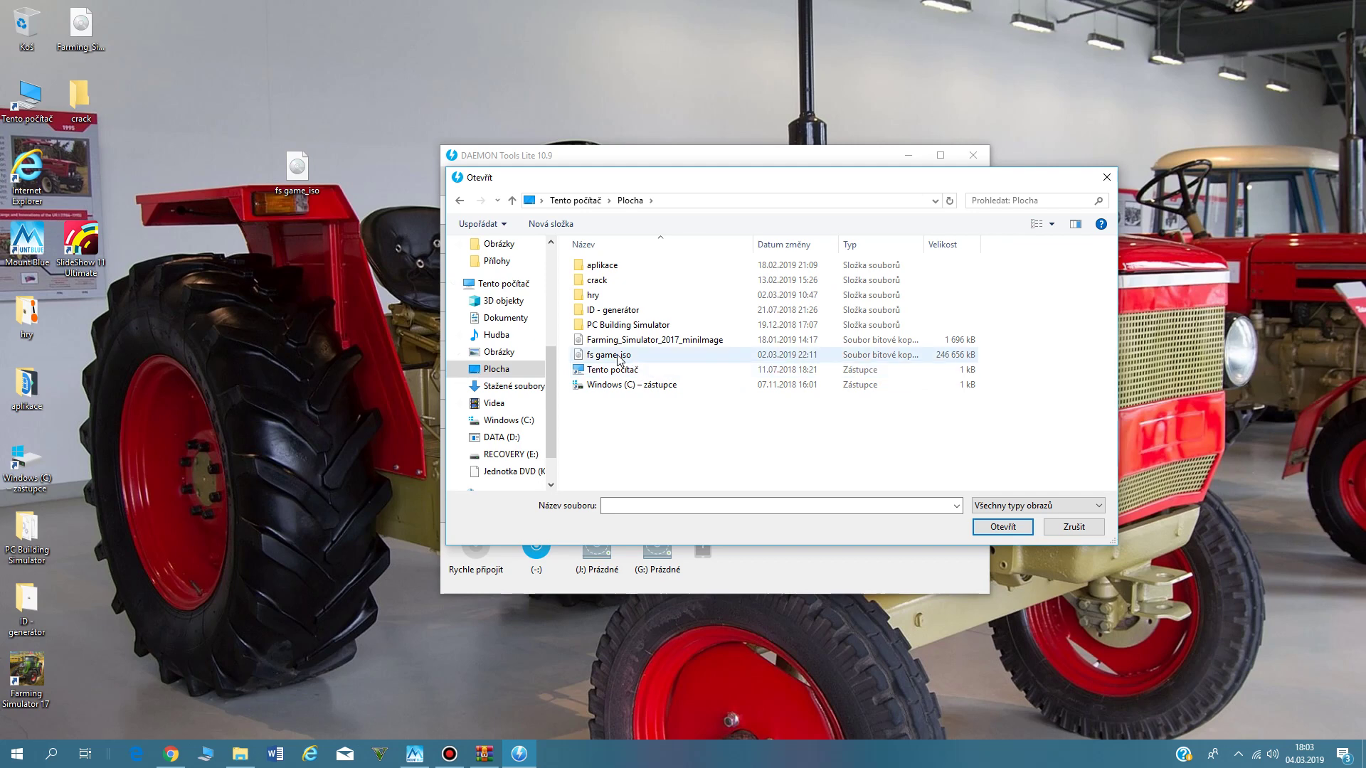
click(619, 359)
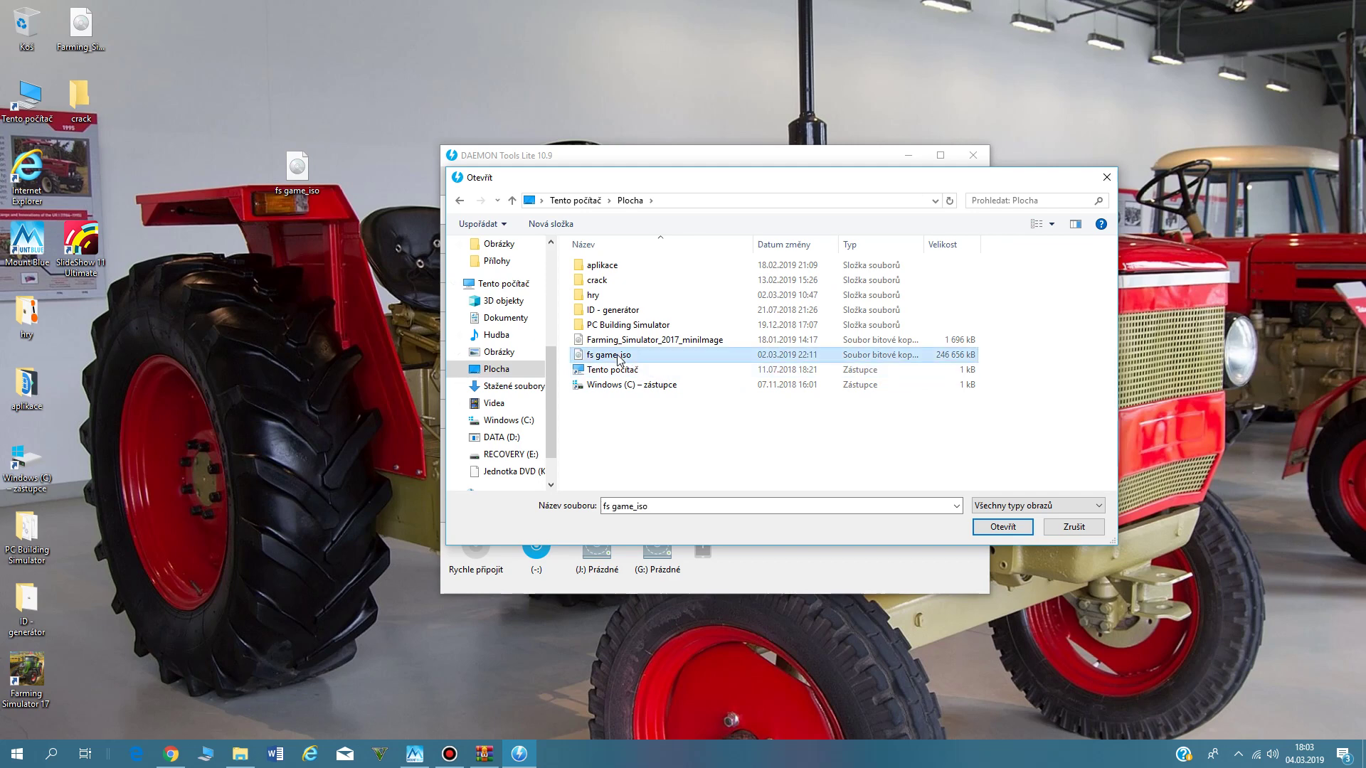
click(979, 526)
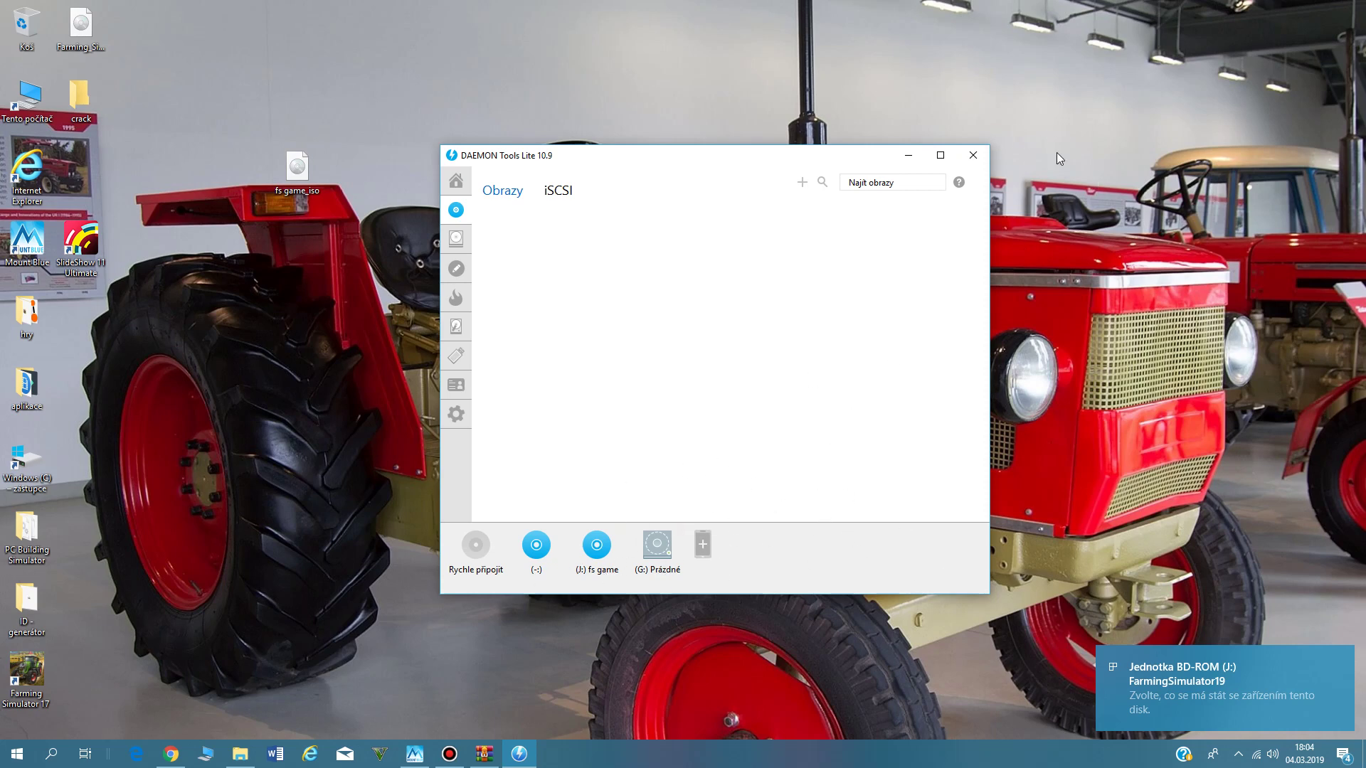
click(973, 155)
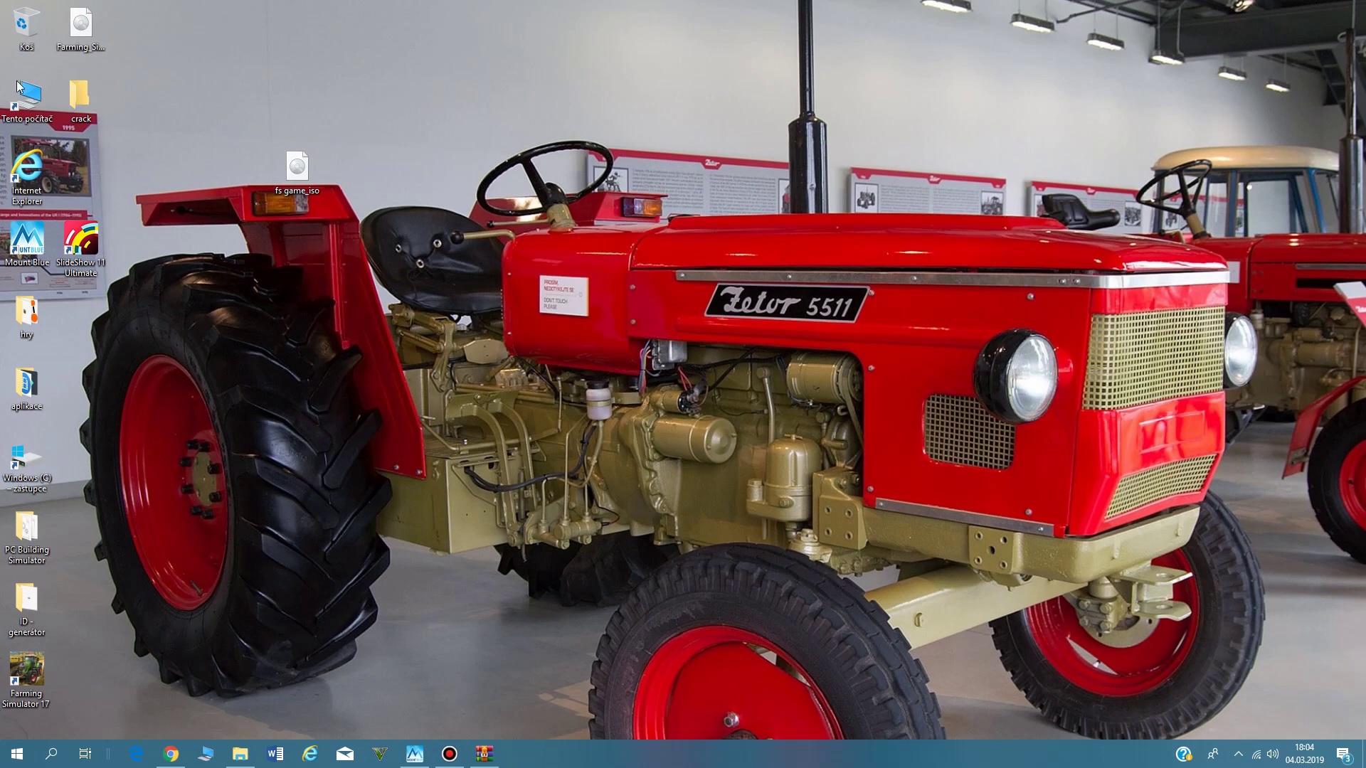
- Check the mounted FarmingSimulator19 disc in drive J: under Tento počítač and close the file window
double_click(27, 102)
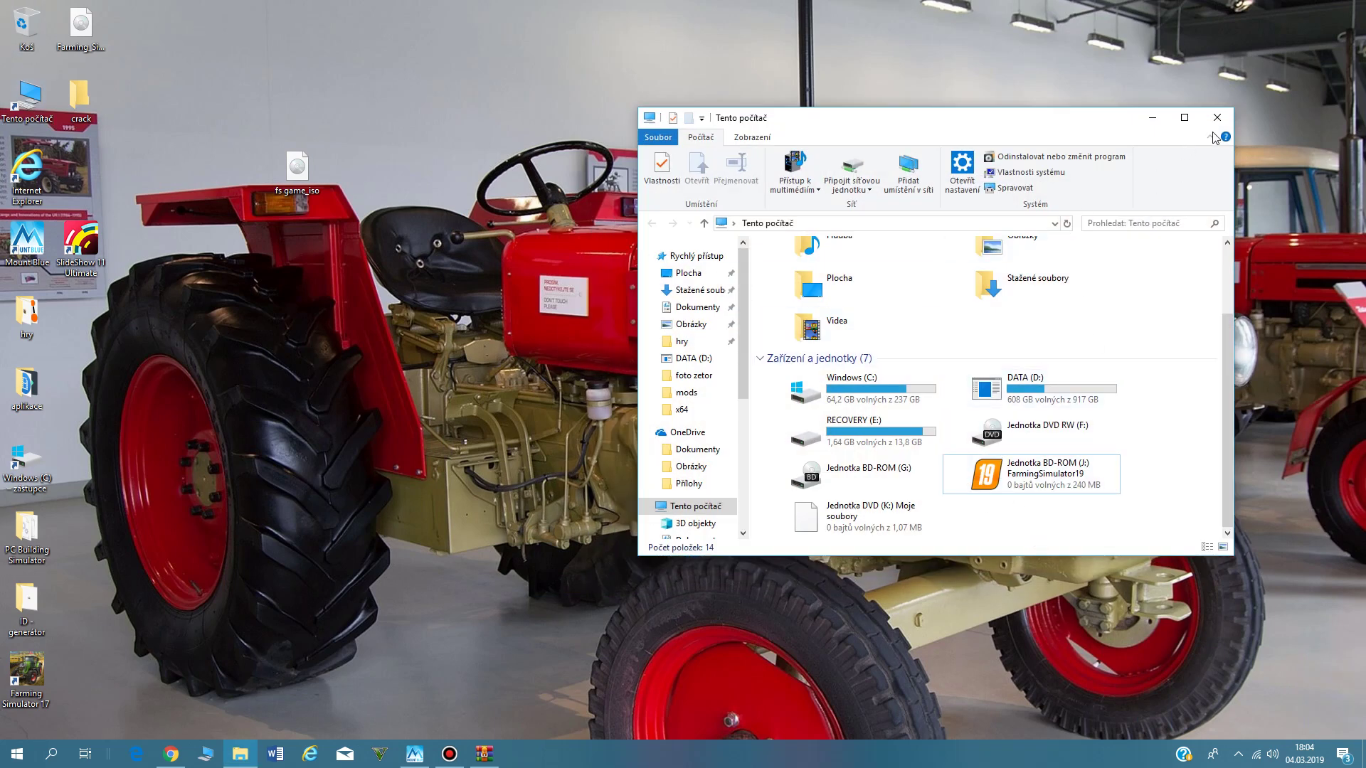
click(1218, 117)
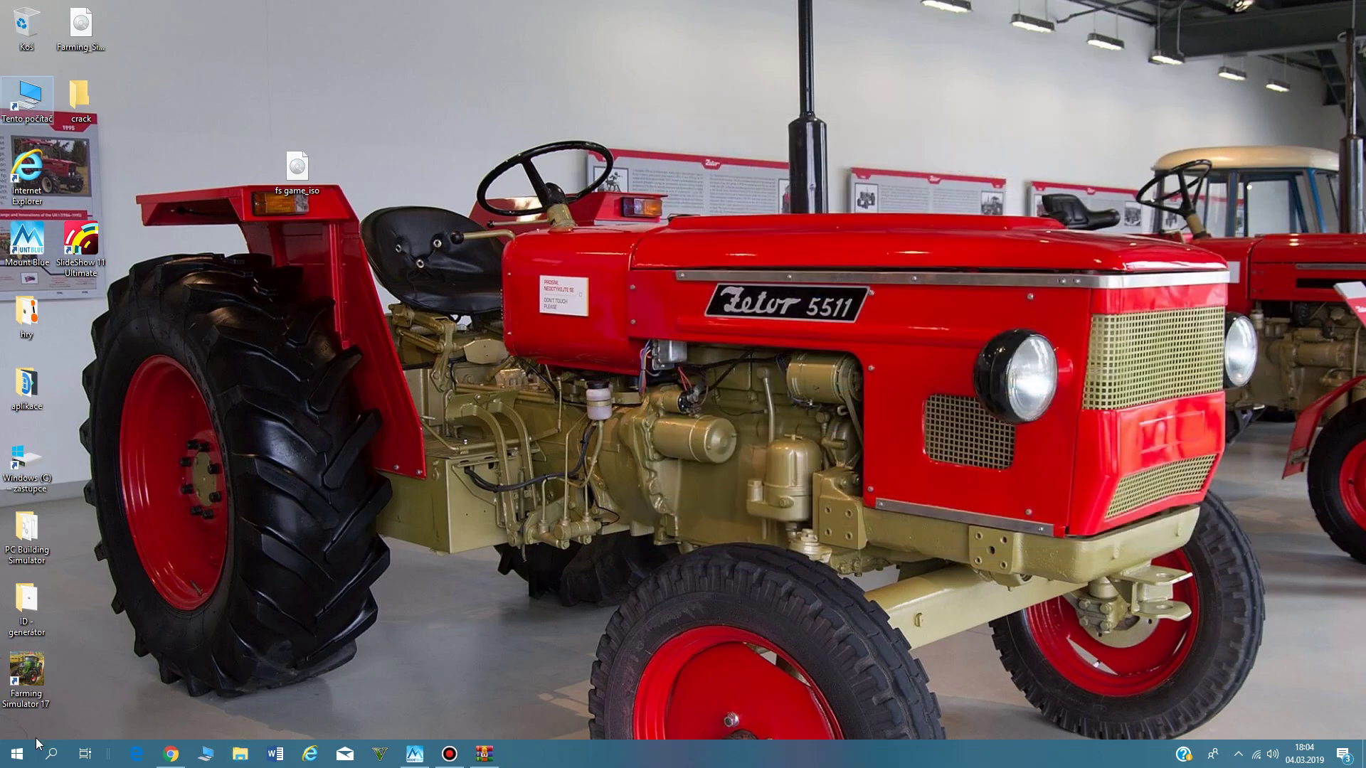
- Find the Farming Simulator 2019 folder among the installed programs and launch Farming Simulator 19 from it
click(21, 753)
scroll(115, 523, down, 2)
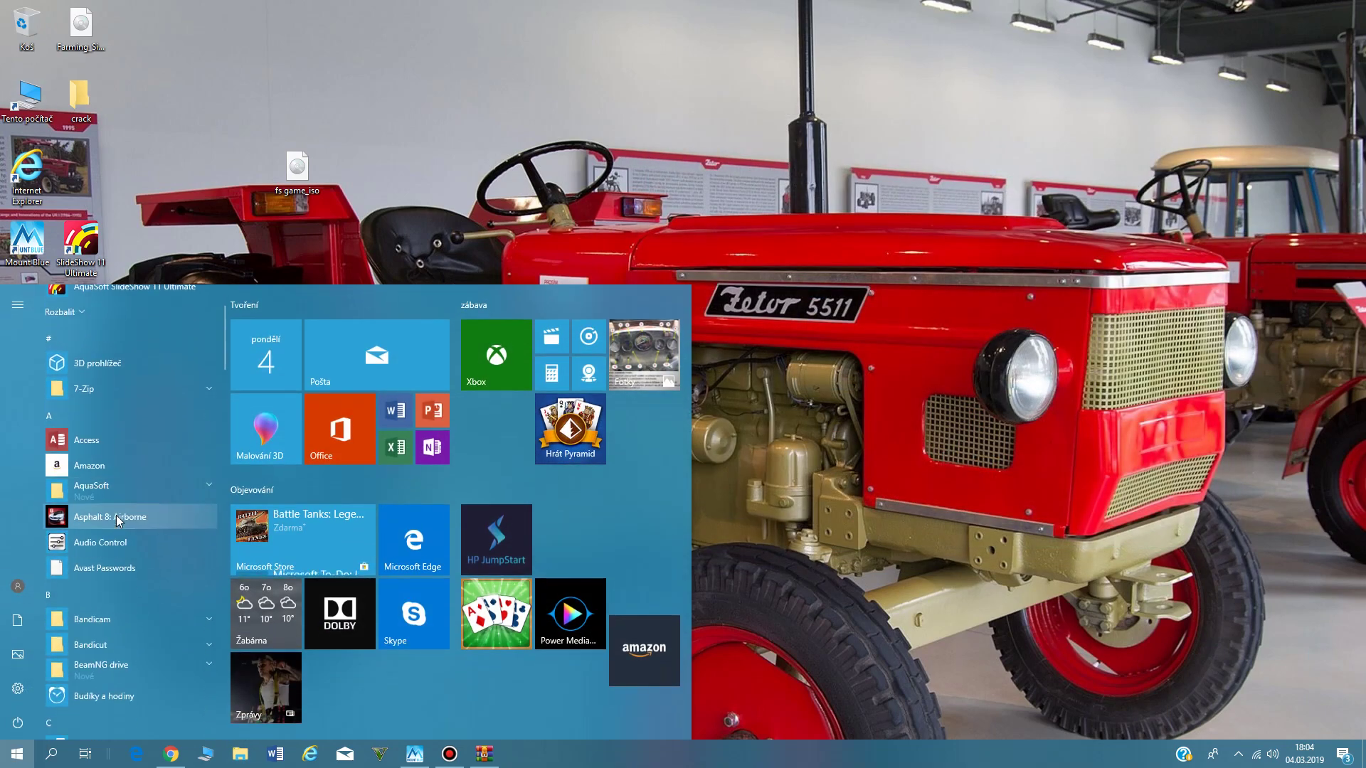
scroll(117, 515, down, 4)
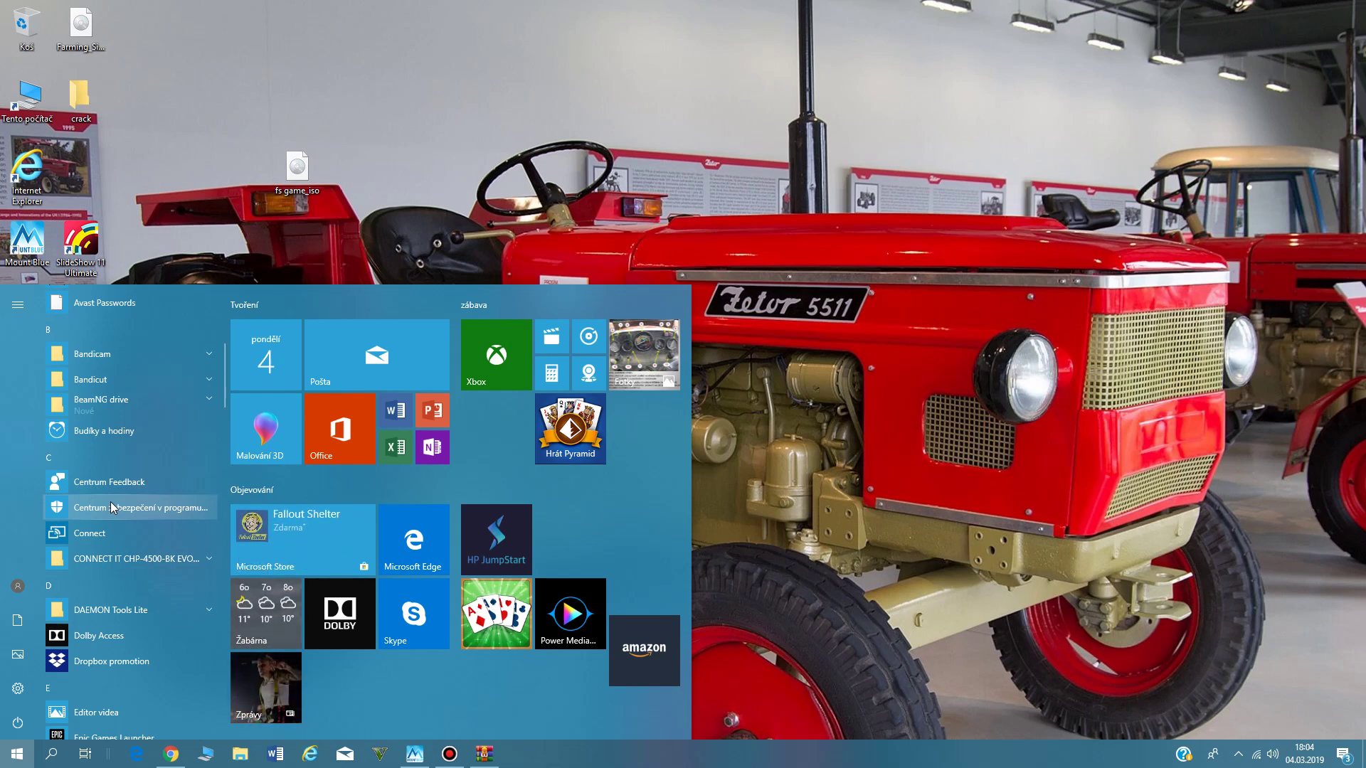
scroll(111, 506, down, 1)
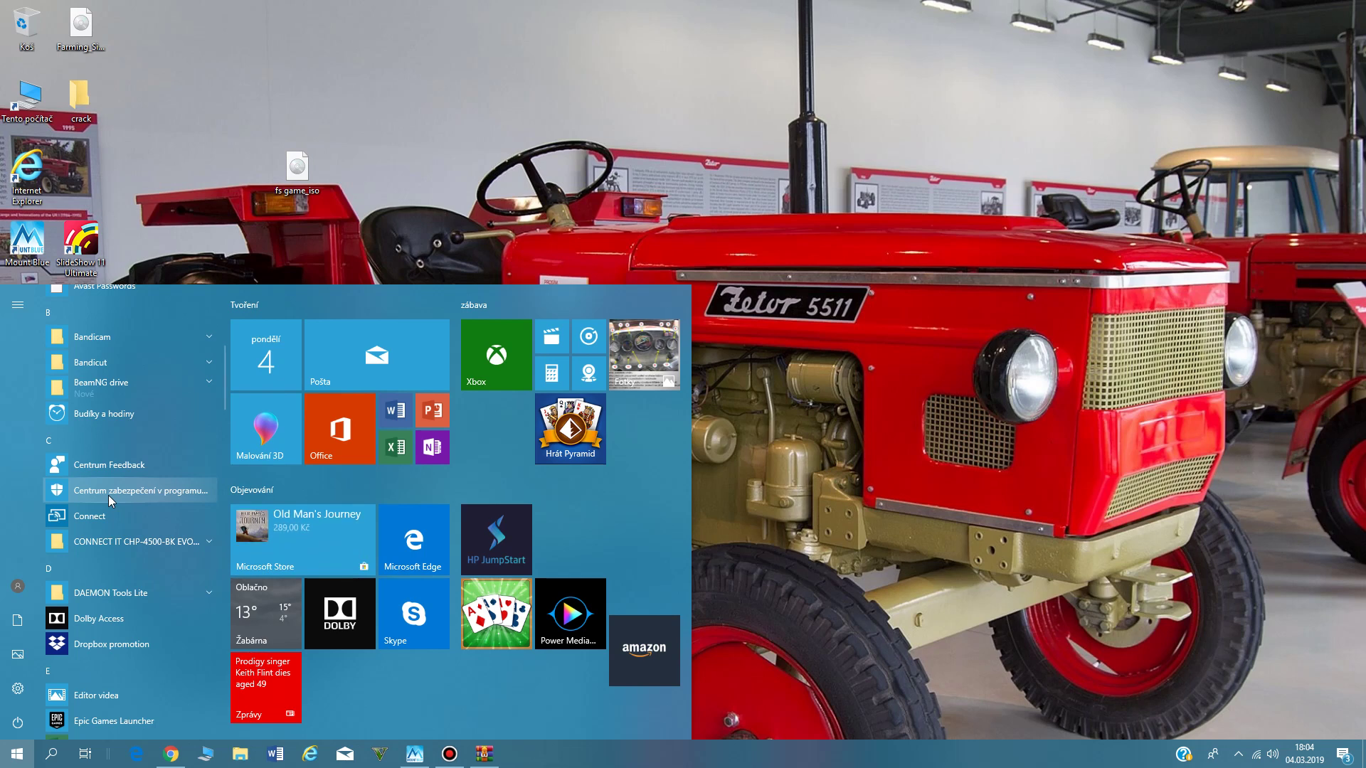
scroll(111, 501, down, 4)
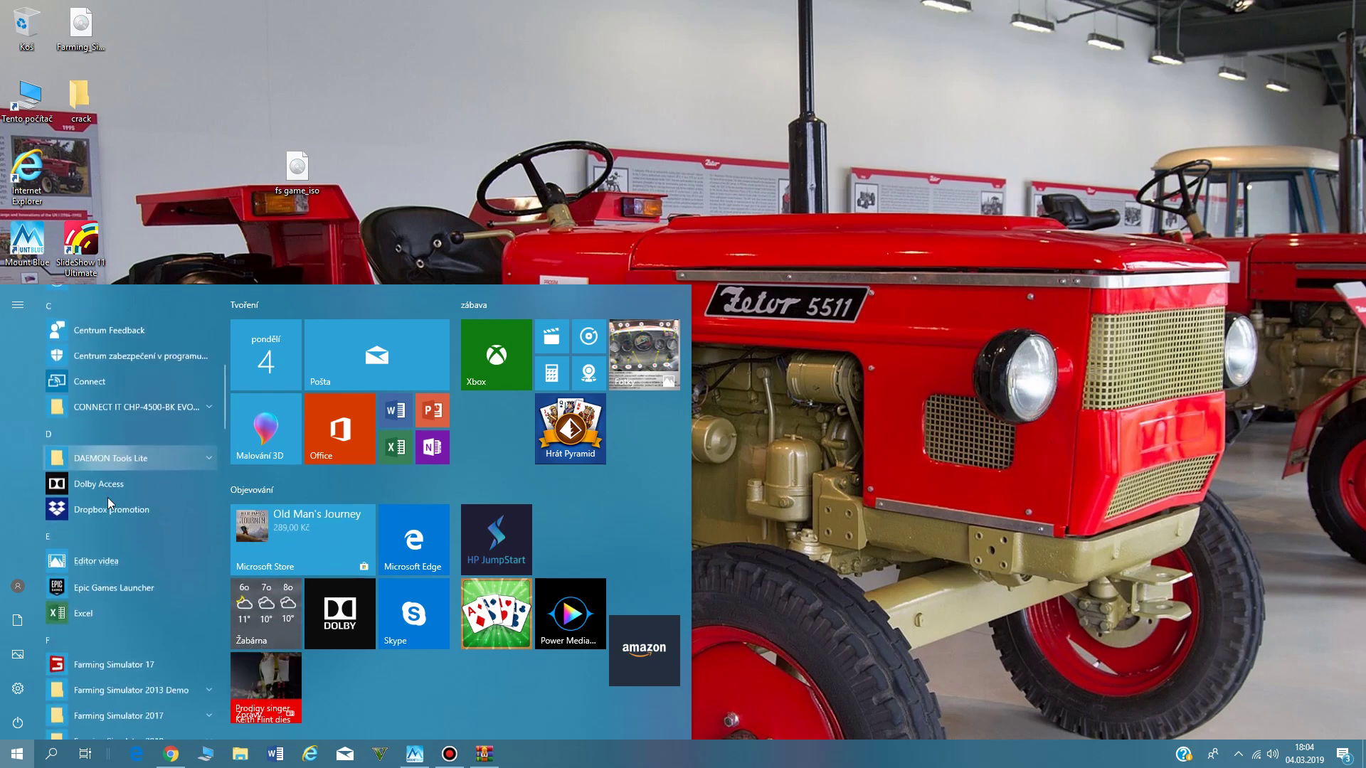
scroll(108, 502, down, 2)
scroll(108, 497, down, 2)
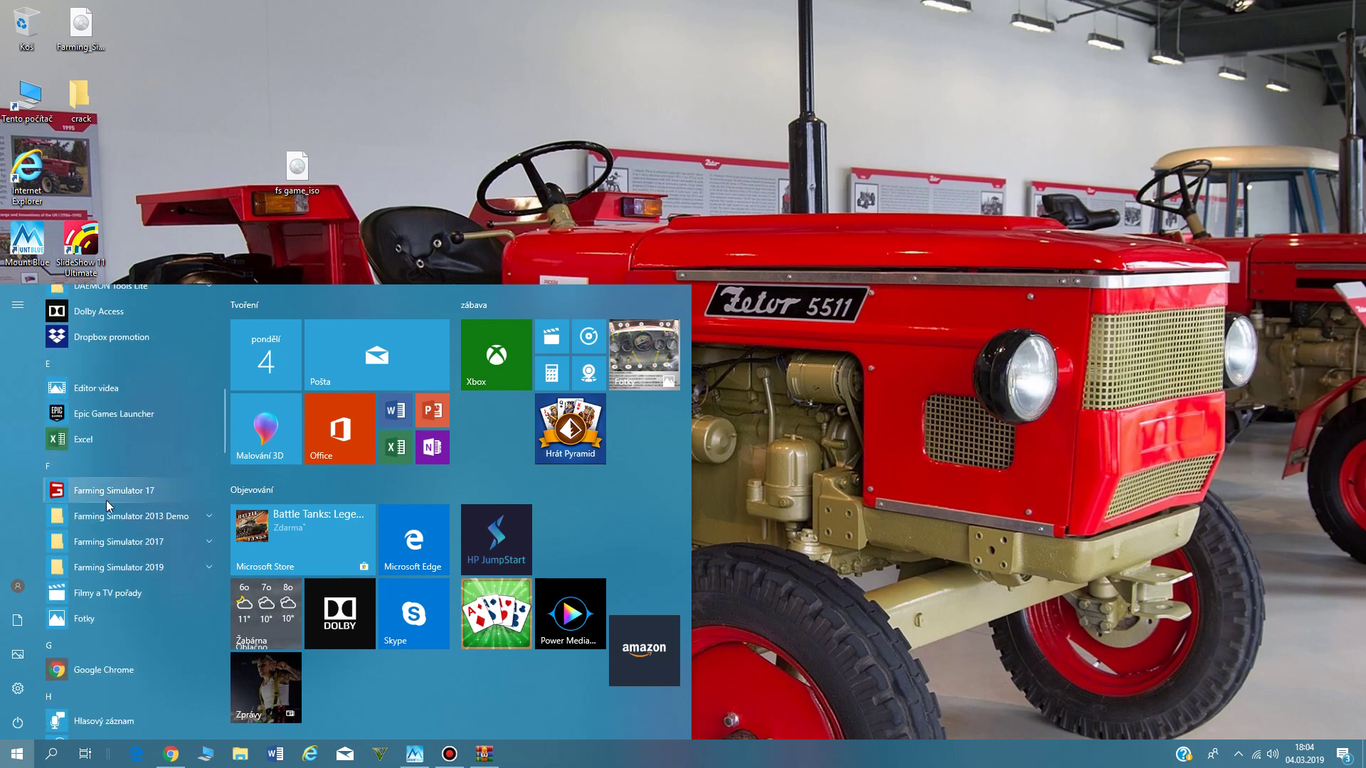
click(138, 569)
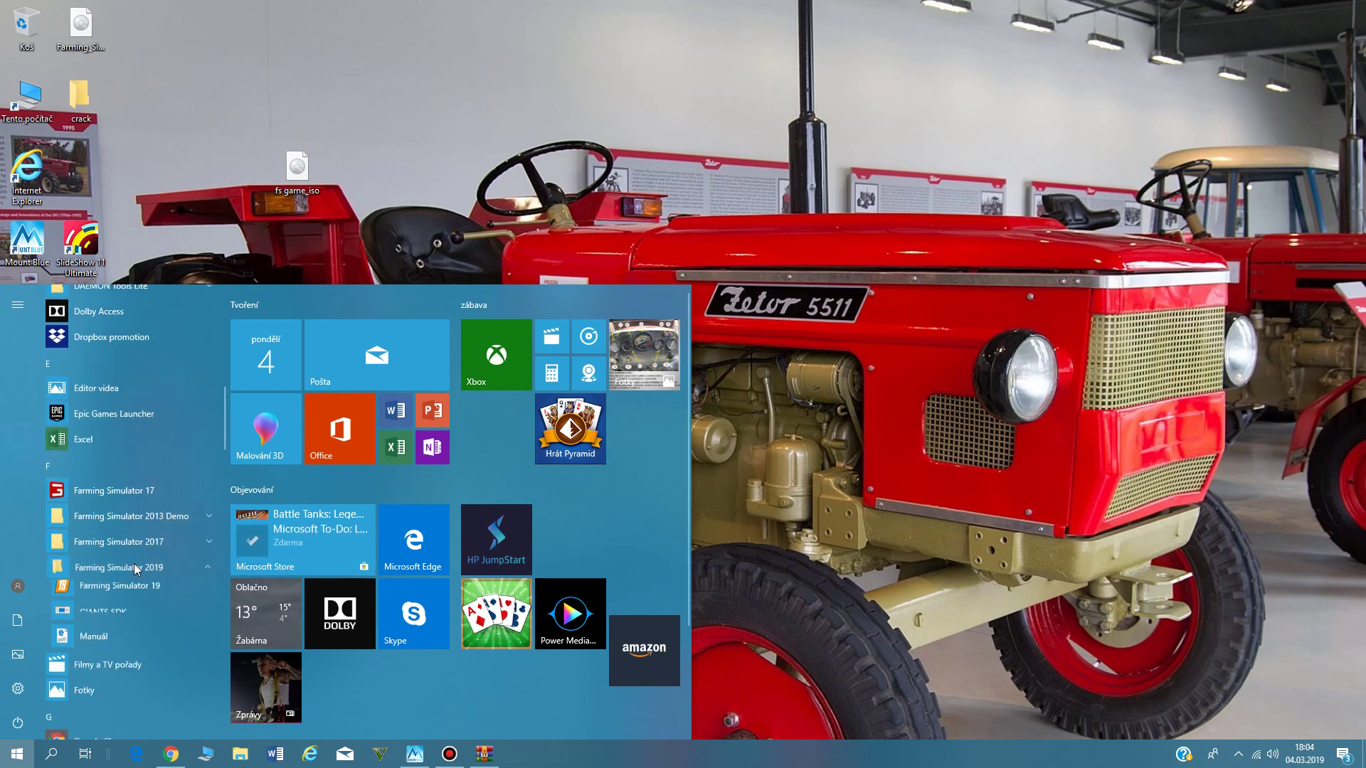
click(110, 592)
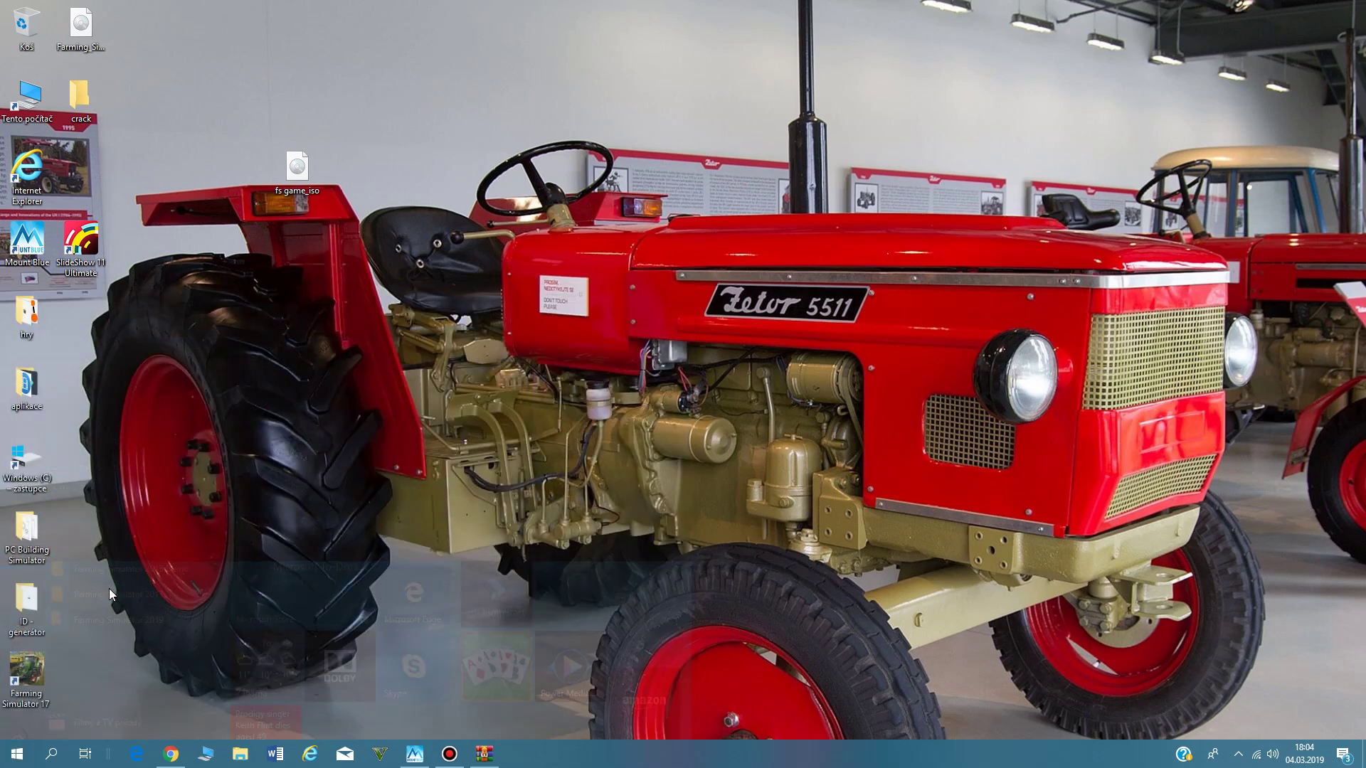